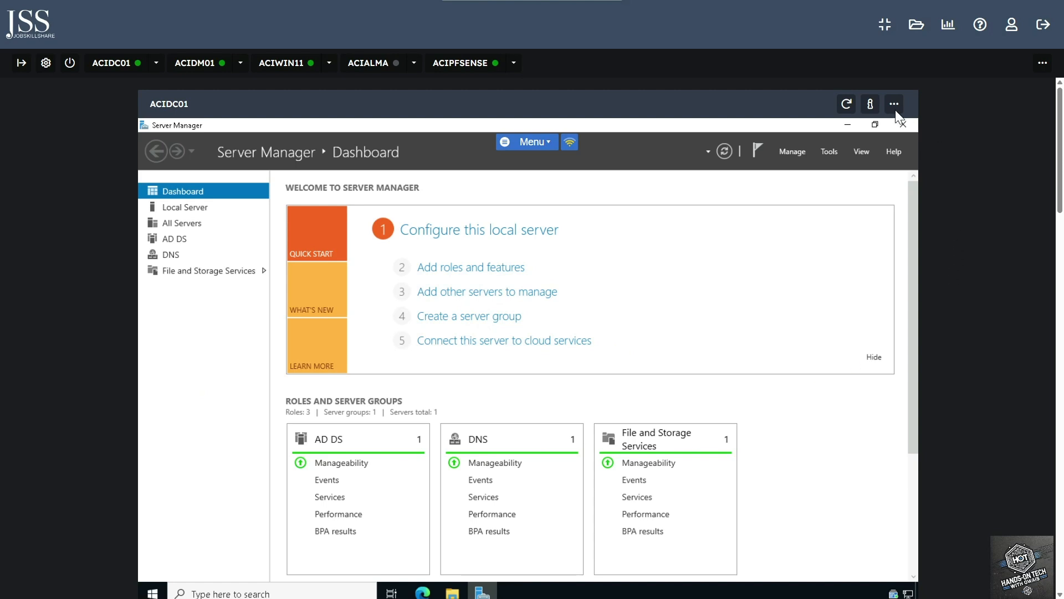
Launch Active Directory Users and Computers from Server Manager's Tools menu
{"action": "left_click", "coordinate": [828, 151]}
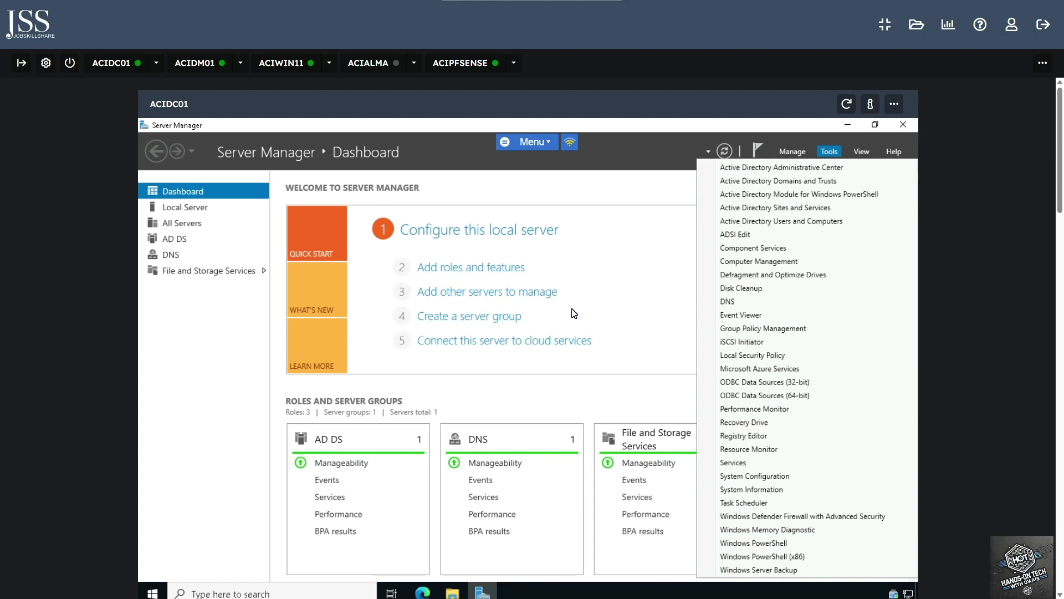
{"action": "left_click", "coordinate": [661, 194]}
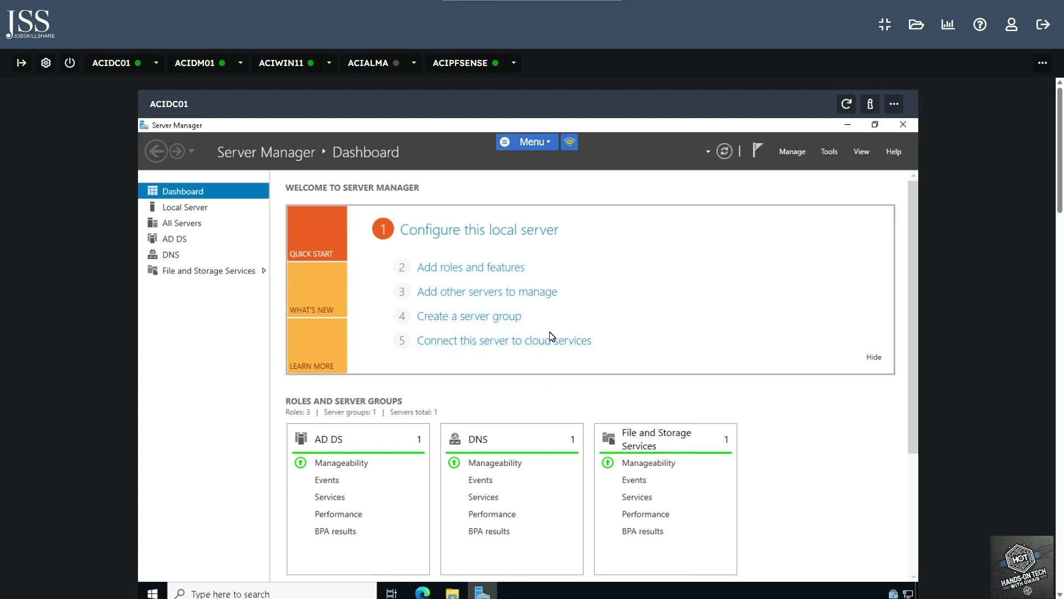
{"action": "left_click", "coordinate": [829, 152]}
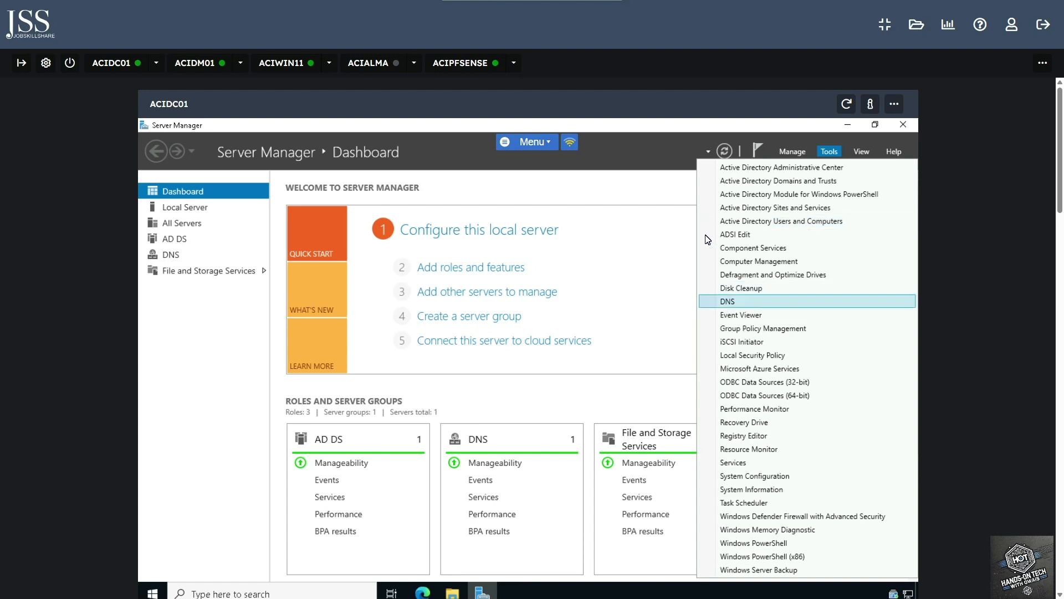
{"action": "left_click", "coordinate": [673, 185]}
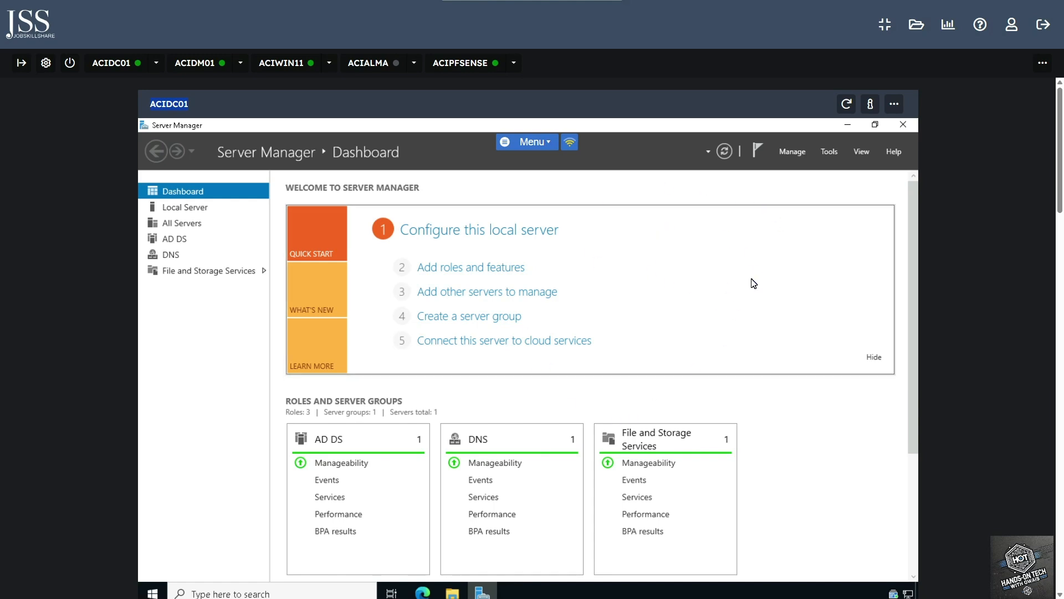
{"action": "left_click", "coordinate": [829, 151]}
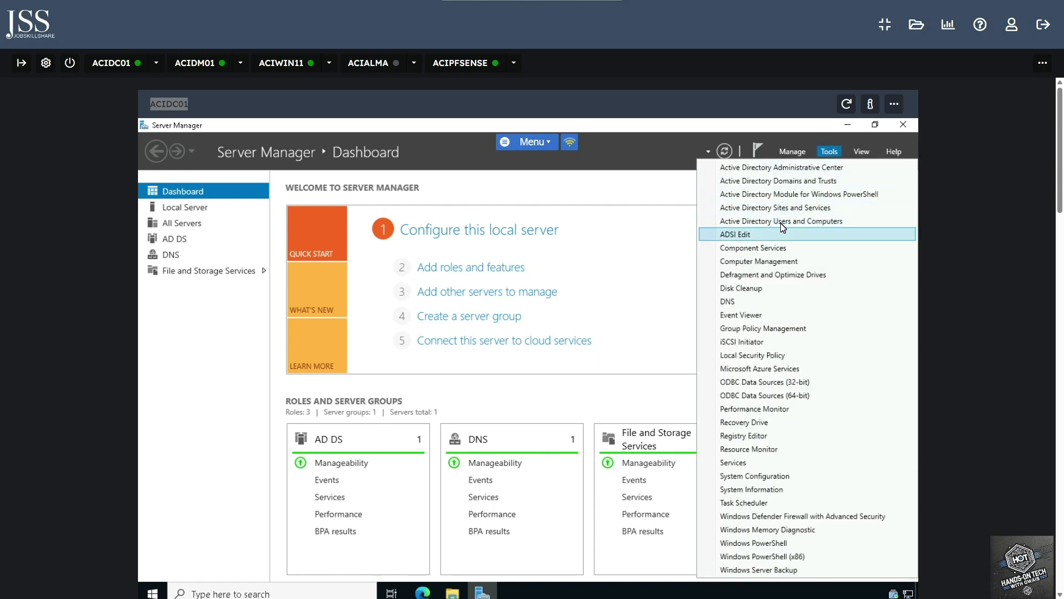
{"action": "left_click", "coordinate": [781, 221]}
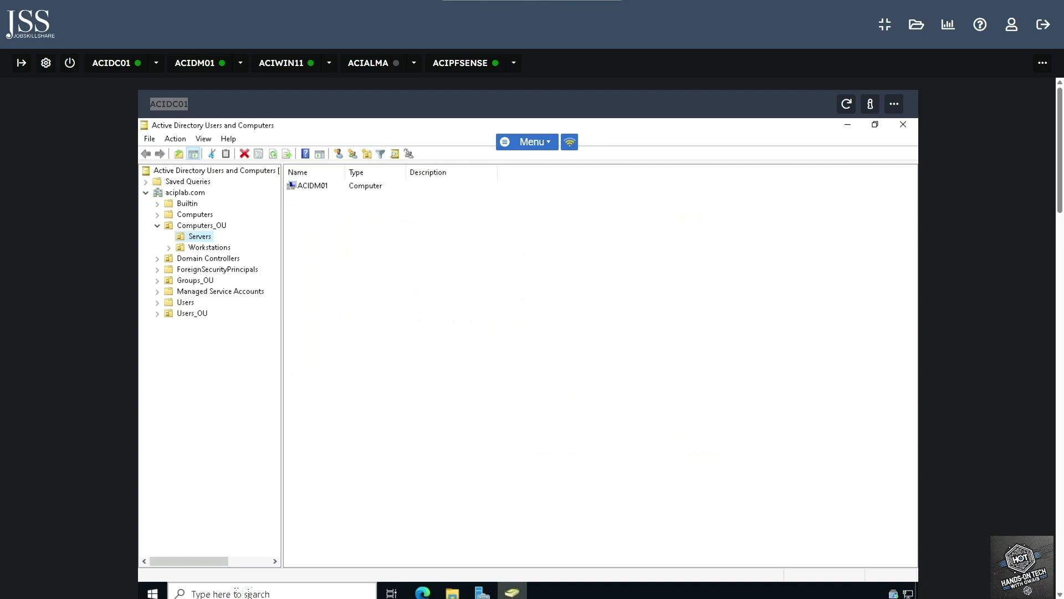
Run dsa.msc from taskbar search, close the duplicate console, and expand the aciplab.com domain
{"action": "left_click", "coordinate": [245, 592]}
{"action": "type", "text": "d"}
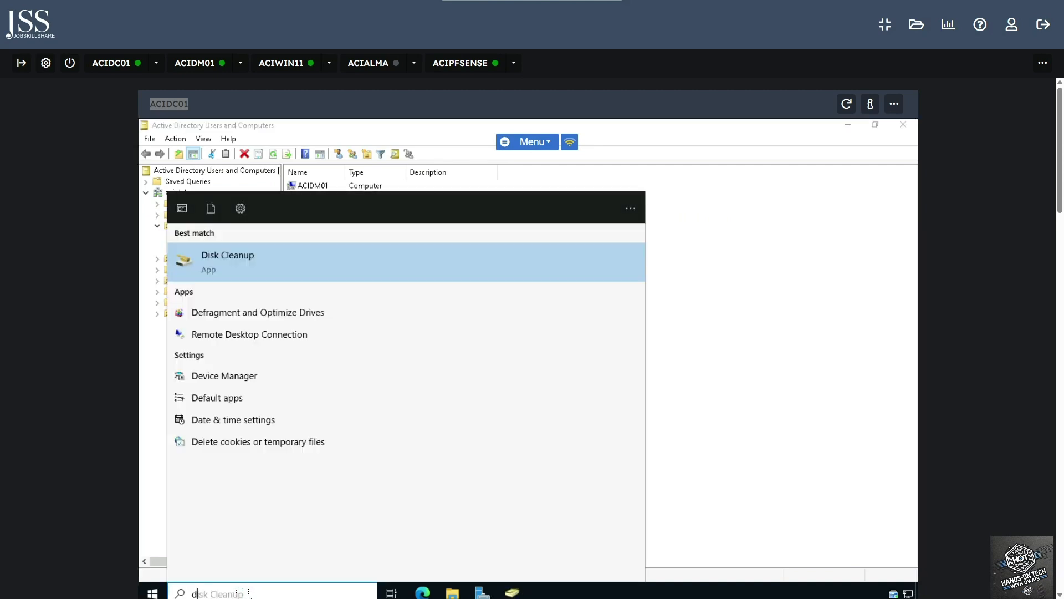
{"action": "type", "text": "sa.msc"}
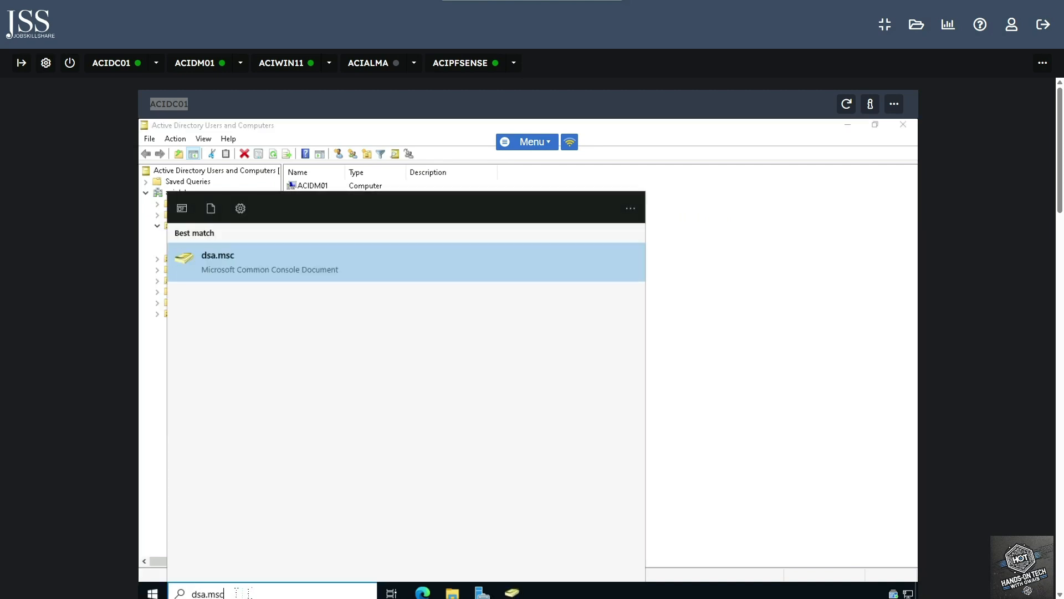
{"action": "key", "text": "Return"}
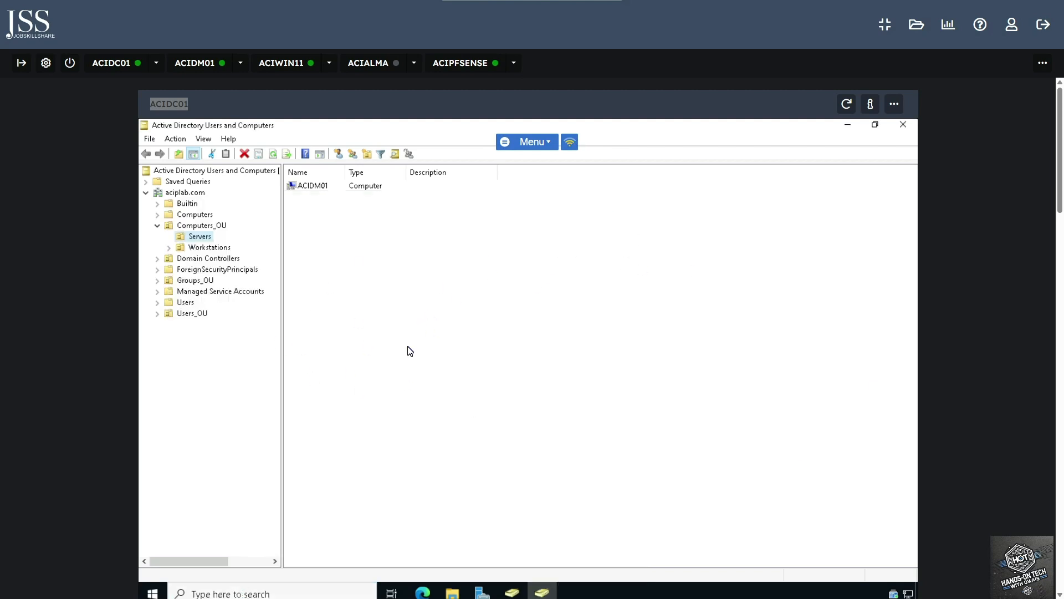
{"action": "left_click", "coordinate": [903, 124]}
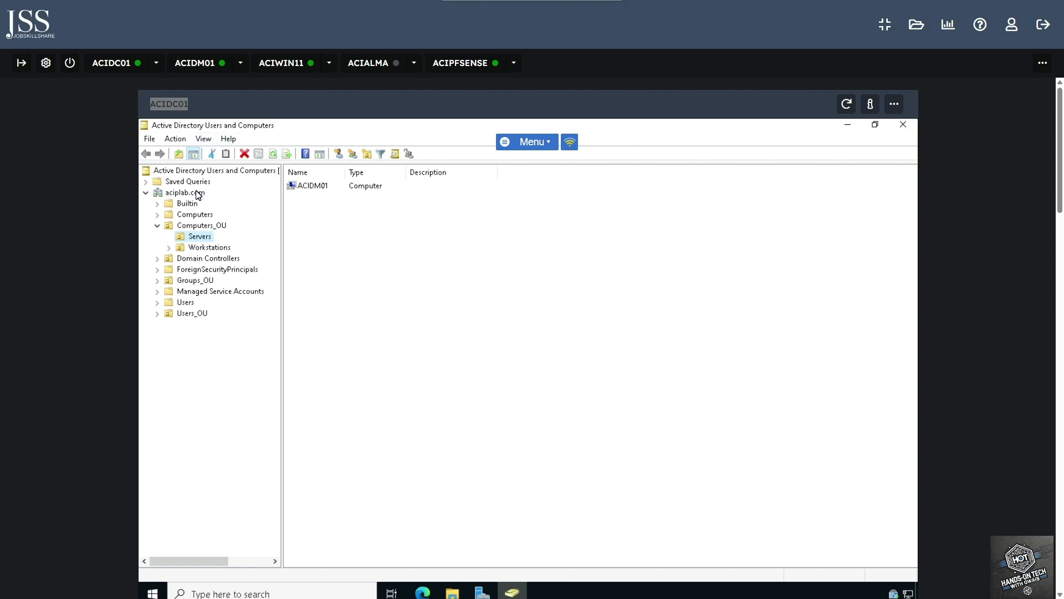
{"action": "left_click", "coordinate": [185, 195]}
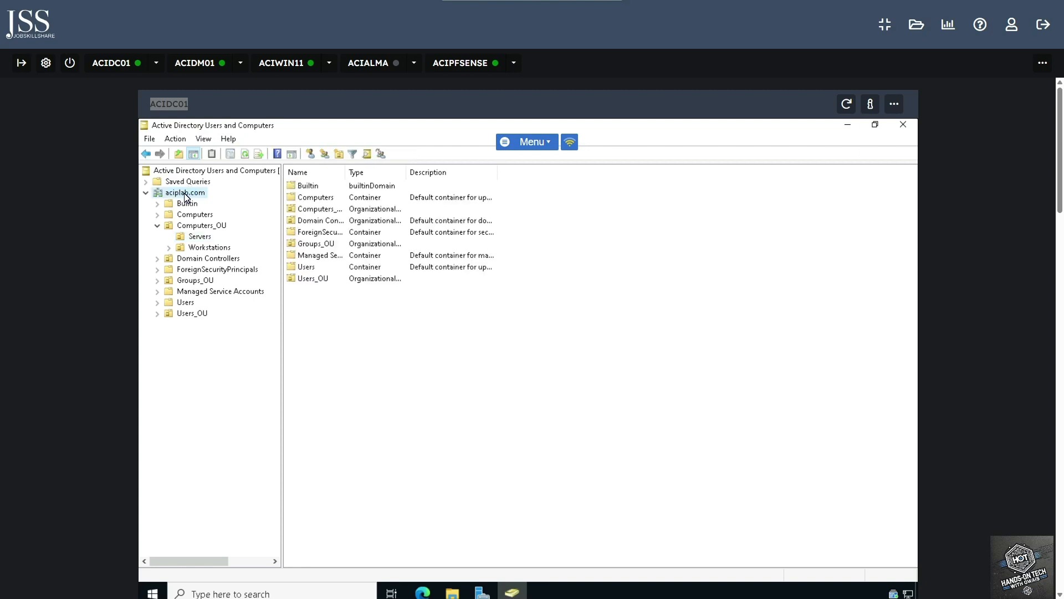
Start a new user object in the aciplab.com Users container
{"action": "left_click", "coordinate": [159, 227]}
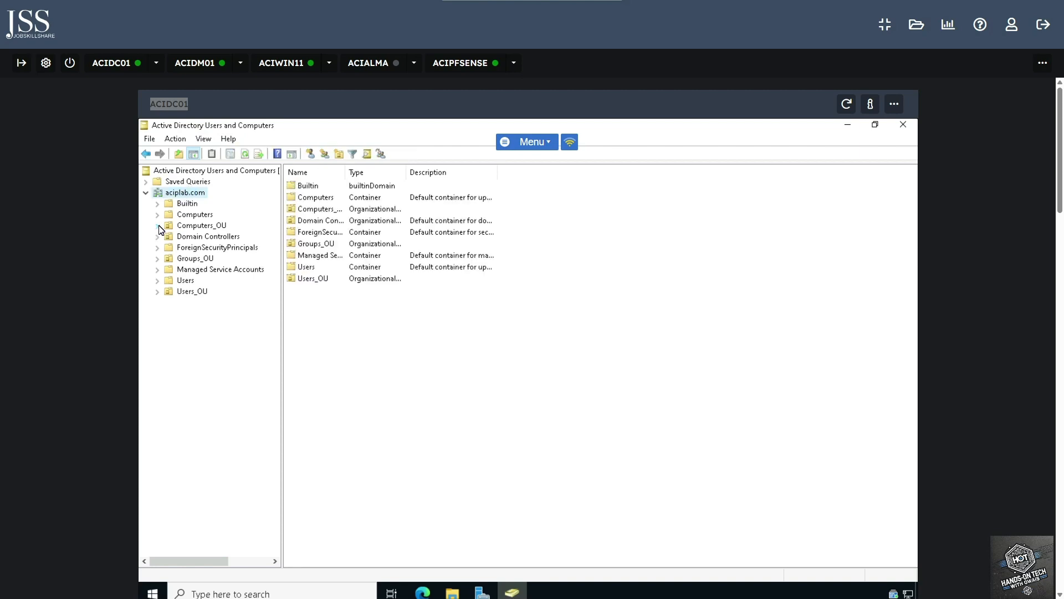
{"action": "left_click", "coordinate": [184, 281]}
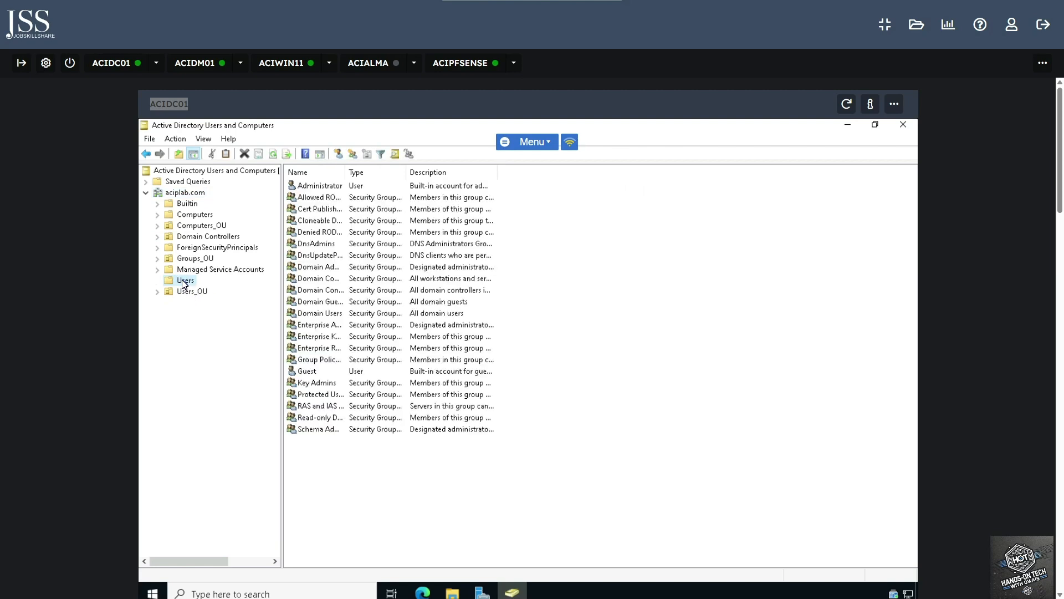
{"action": "right_click", "coordinate": [184, 284]}
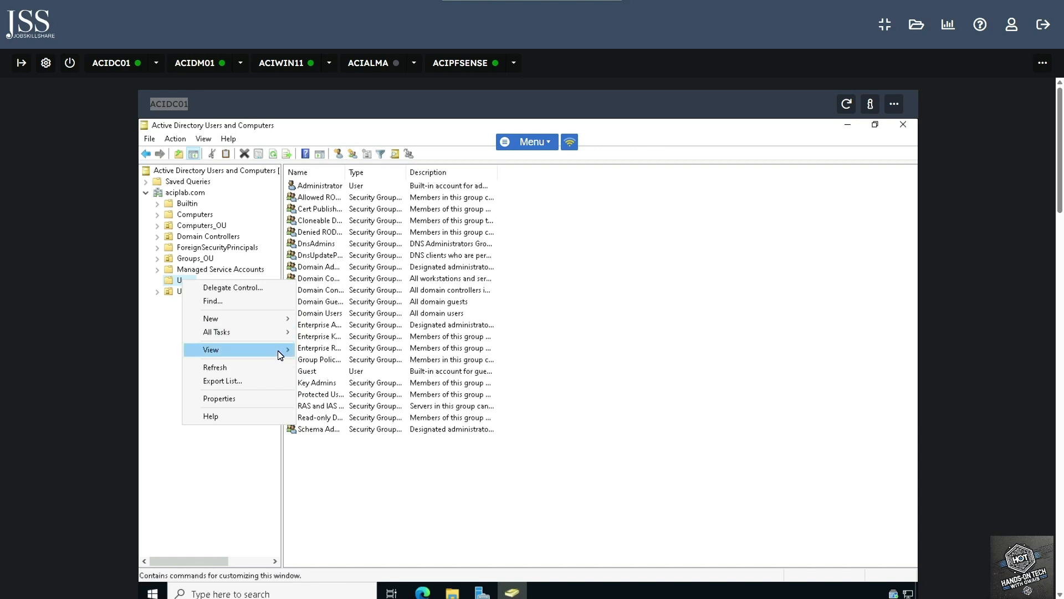
{"action": "mouse_move", "coordinate": [281, 322]}
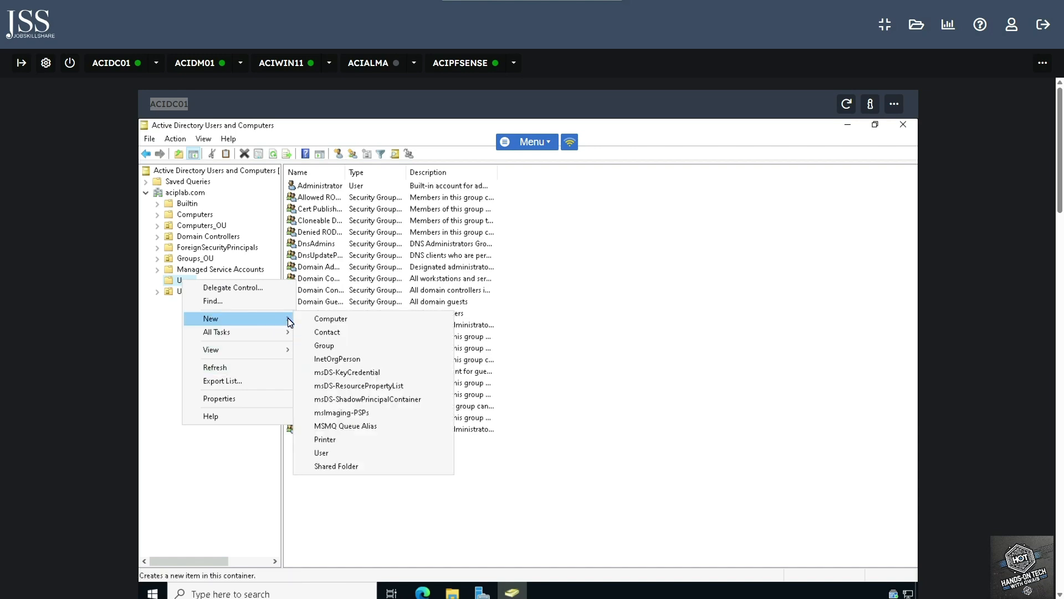
{"action": "left_click", "coordinate": [334, 456]}
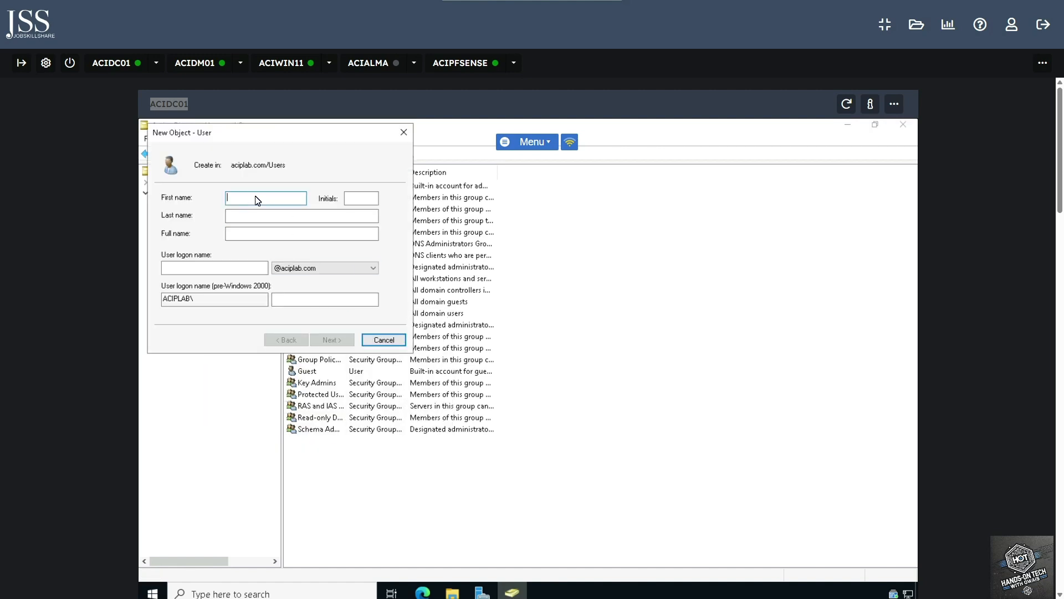
Enter last name 'User' and logon name testuser for the new account
{"action": "key", "text": "Tab"}
{"action": "type", "text": "User"}
{"action": "key", "text": "Tab"}
{"action": "key", "text": "Tab"}
{"action": "type", "text": "tes"}
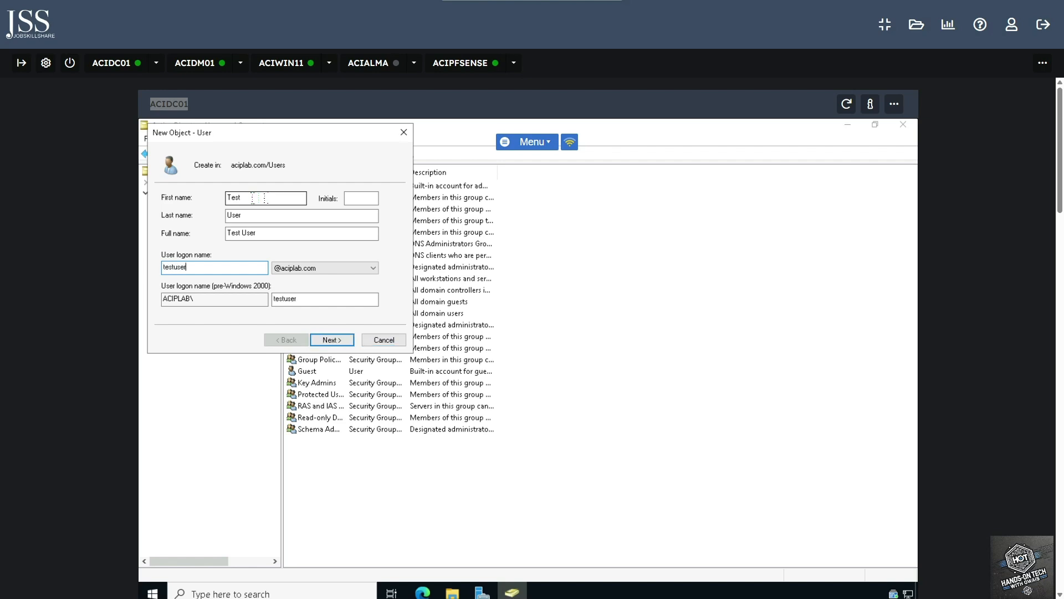
{"action": "key", "text": "Return"}
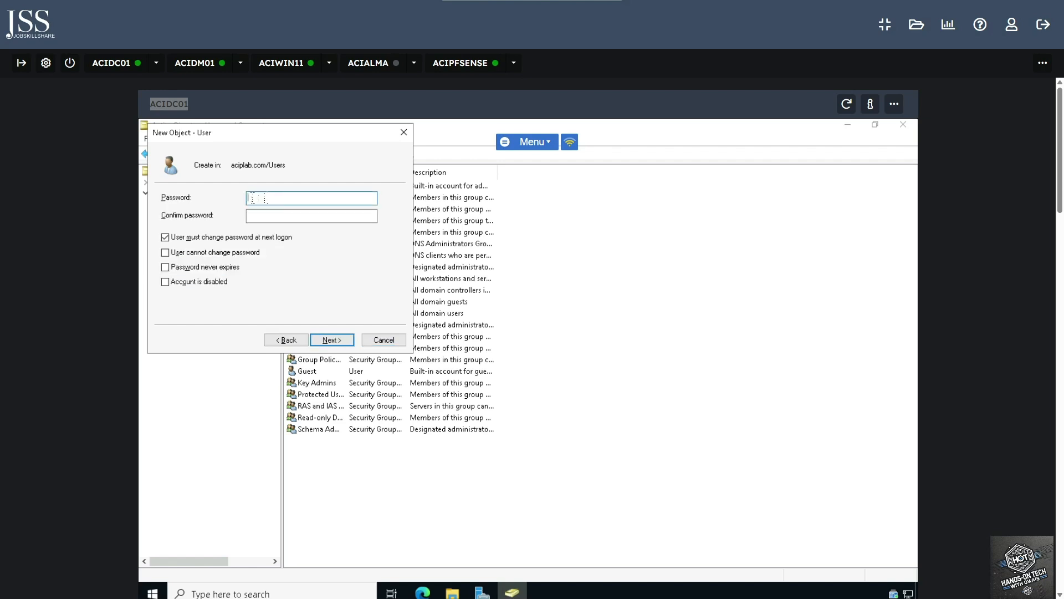
Clear 'User must change password at next logon' and finish creating Test User
{"action": "left_click", "coordinate": [165, 237]}
{"action": "left_click", "coordinate": [255, 200]}
{"action": "left_click", "coordinate": [332, 340]}
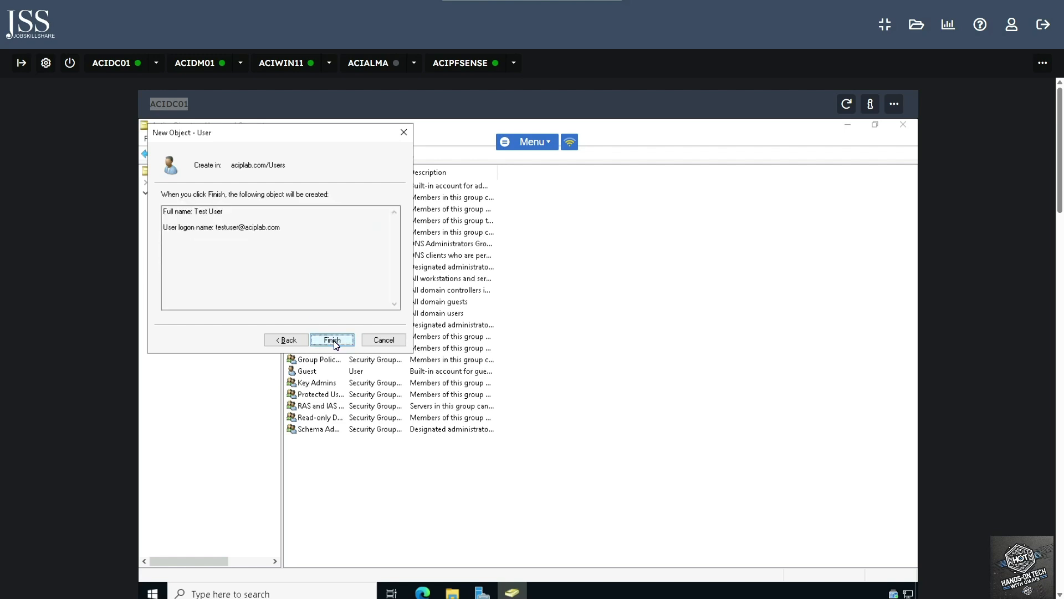
{"action": "left_click", "coordinate": [333, 340]}
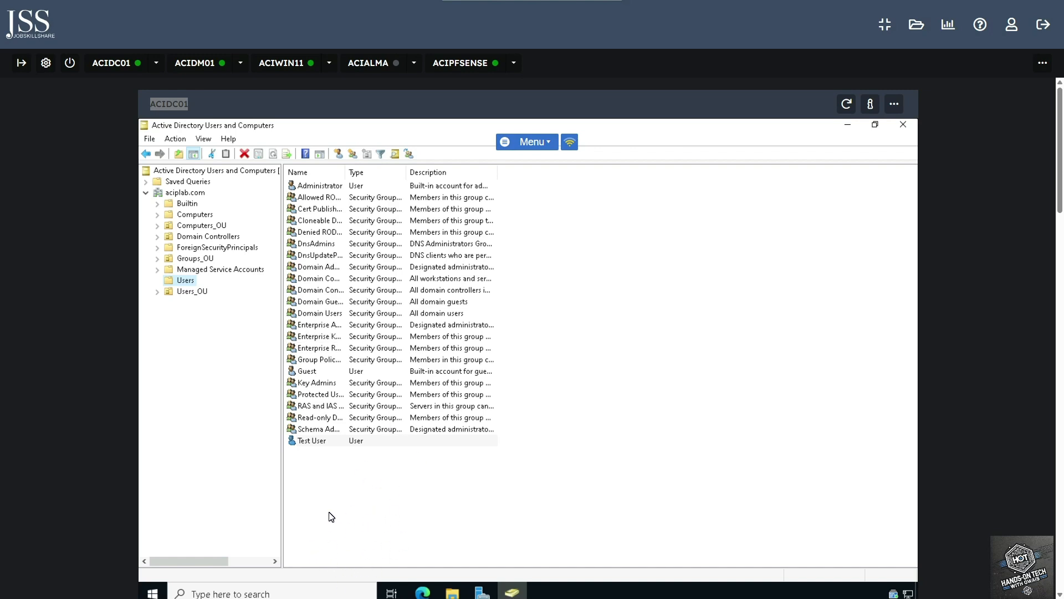
In Test User's Member Of tab, try removing Domain Users and dismiss the primary-group warning
{"action": "left_click", "coordinate": [311, 441]}
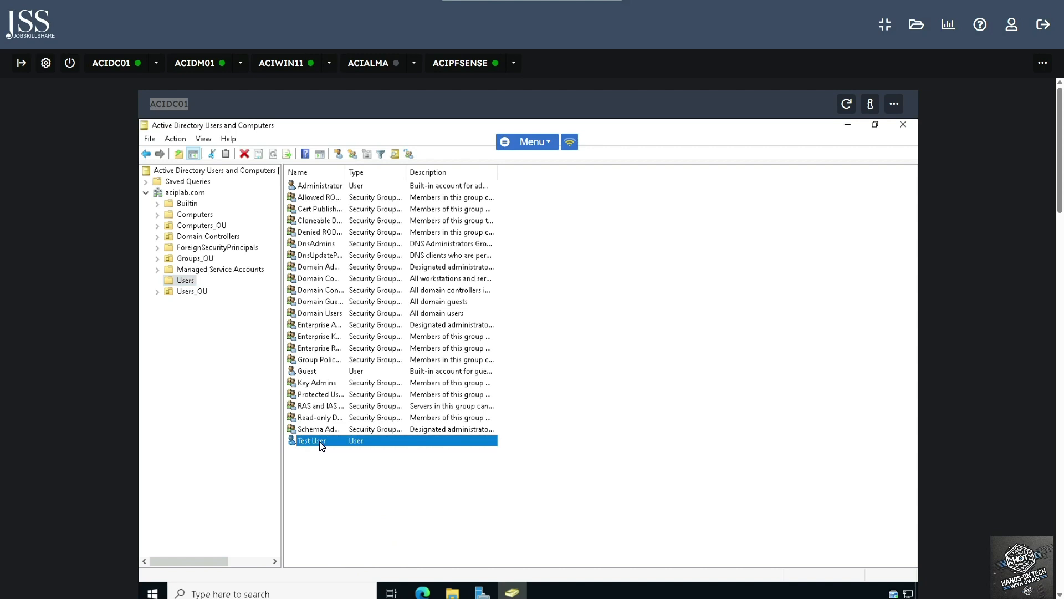
{"action": "left_click", "coordinate": [319, 447]}
{"action": "left_click", "coordinate": [330, 446]}
{"action": "double_click", "coordinate": [332, 445]}
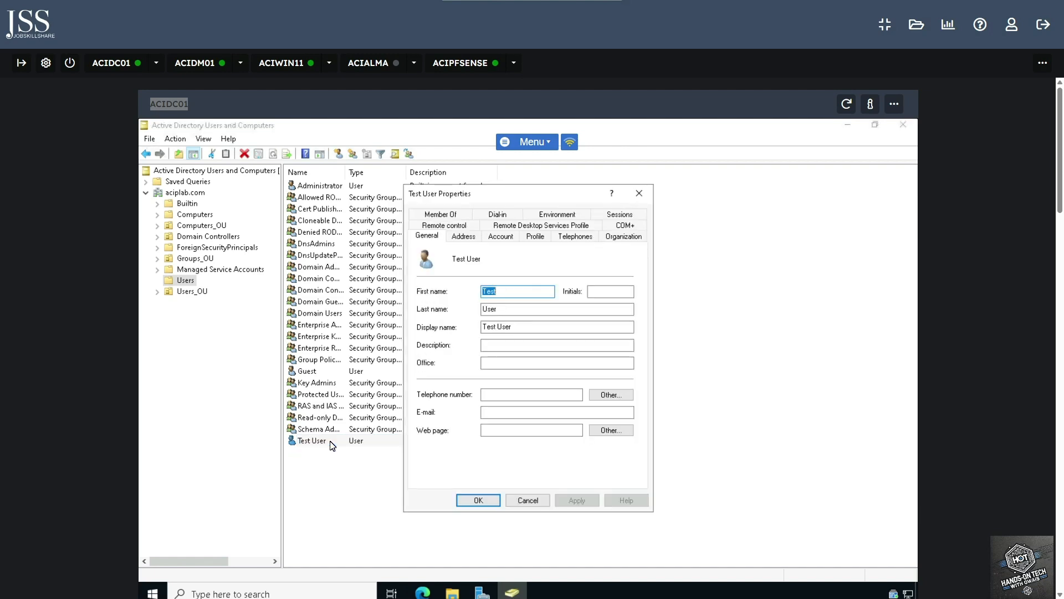
{"action": "left_click", "coordinate": [455, 215]}
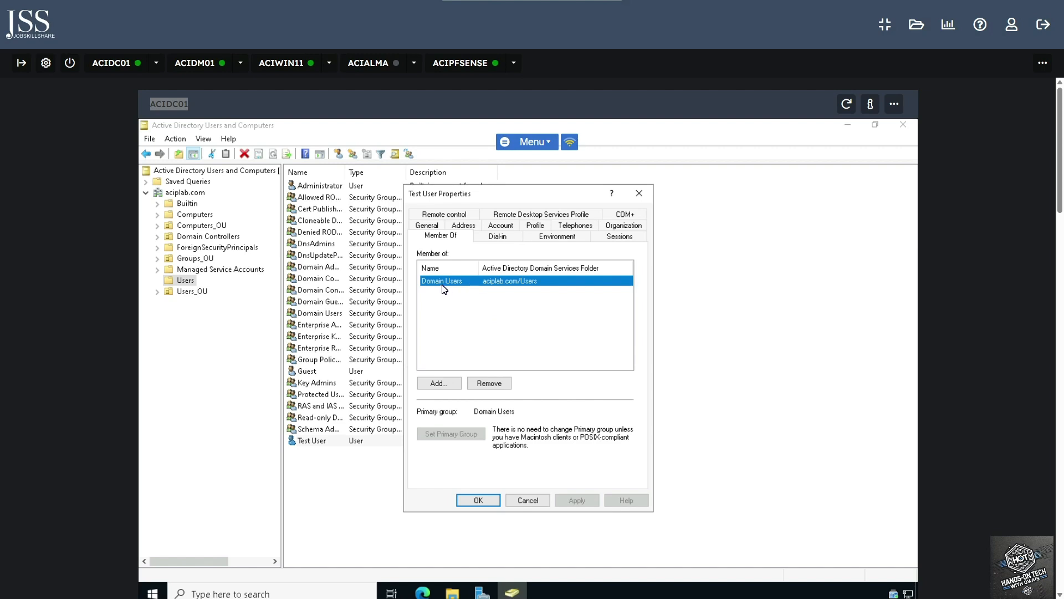
{"action": "left_click", "coordinate": [495, 384]}
{"action": "left_click", "coordinate": [581, 403]}
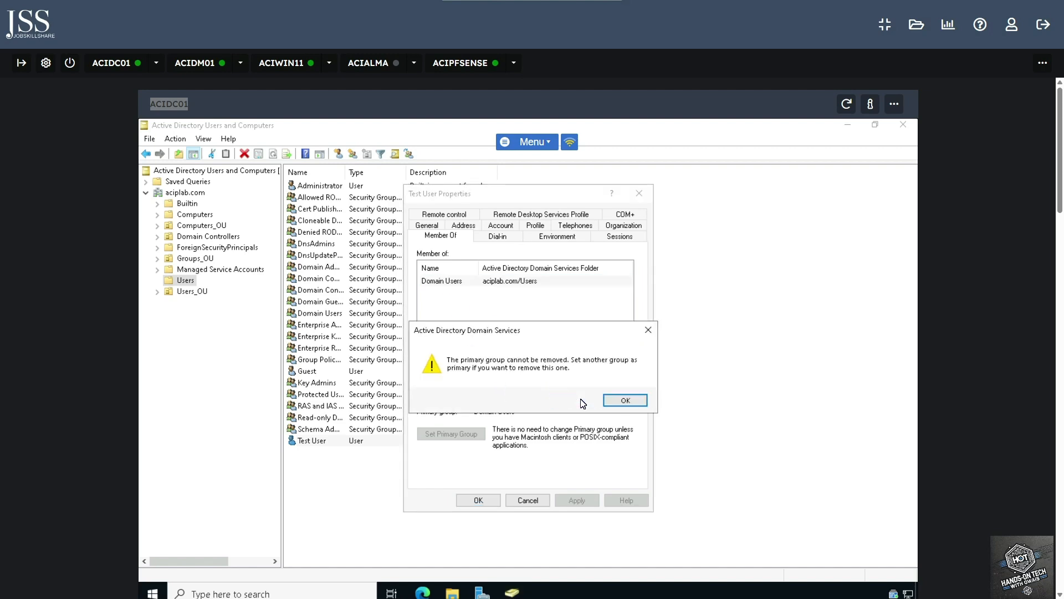
{"action": "left_click", "coordinate": [632, 400]}
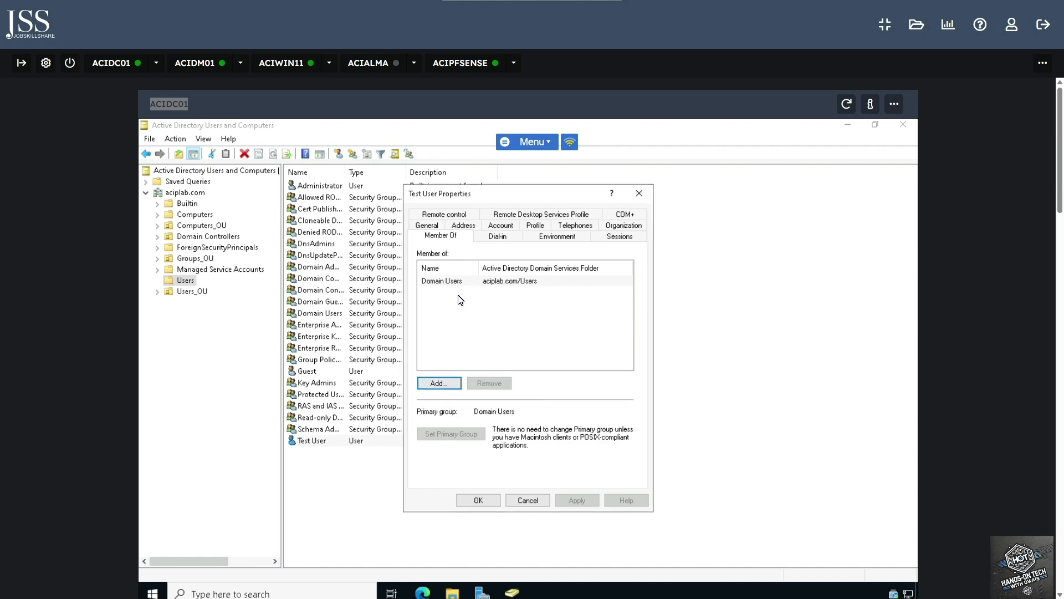
Try adding Domain Users via a 'domain' name check and dismiss the already-a-member warning
{"action": "left_click", "coordinate": [446, 388]}
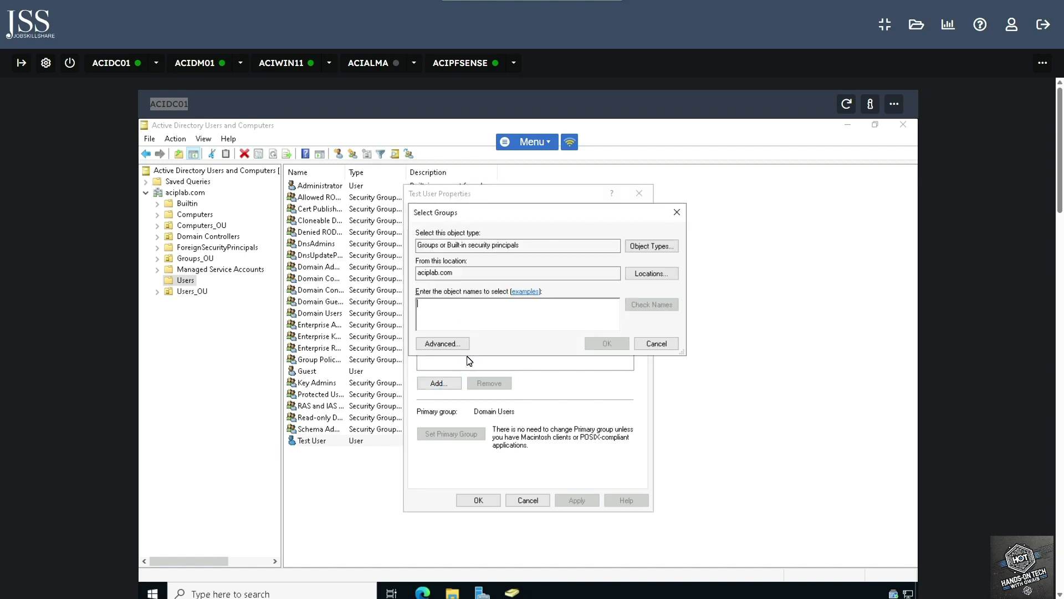
{"action": "type", "text": "domain"}
{"action": "left_click", "coordinate": [654, 305]}
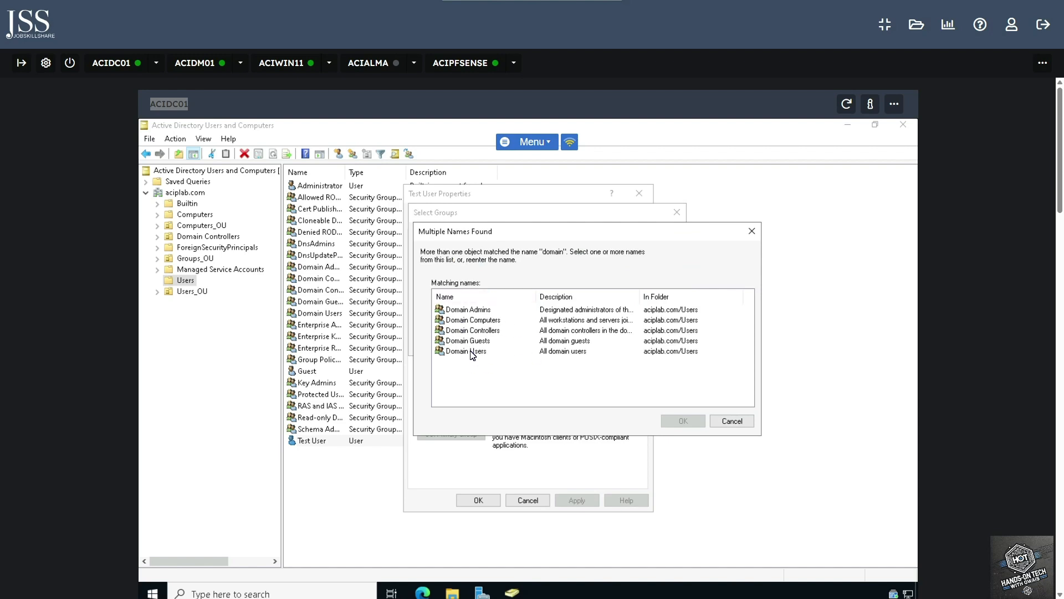
{"action": "left_click", "coordinate": [471, 354]}
{"action": "left_click", "coordinate": [687, 422]}
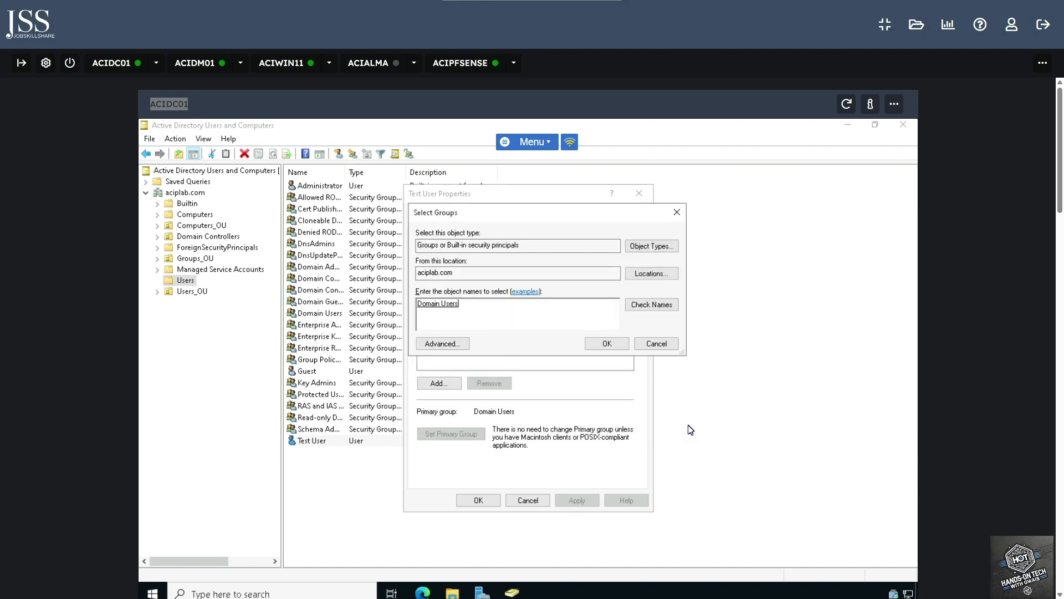
{"action": "left_click", "coordinate": [605, 345]}
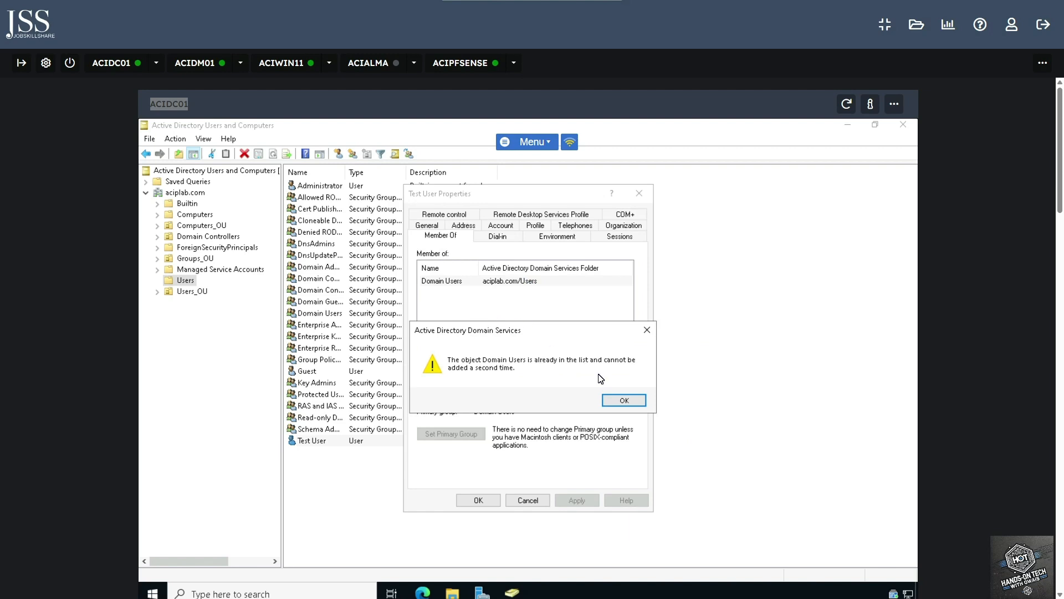
{"action": "left_click", "coordinate": [629, 404]}
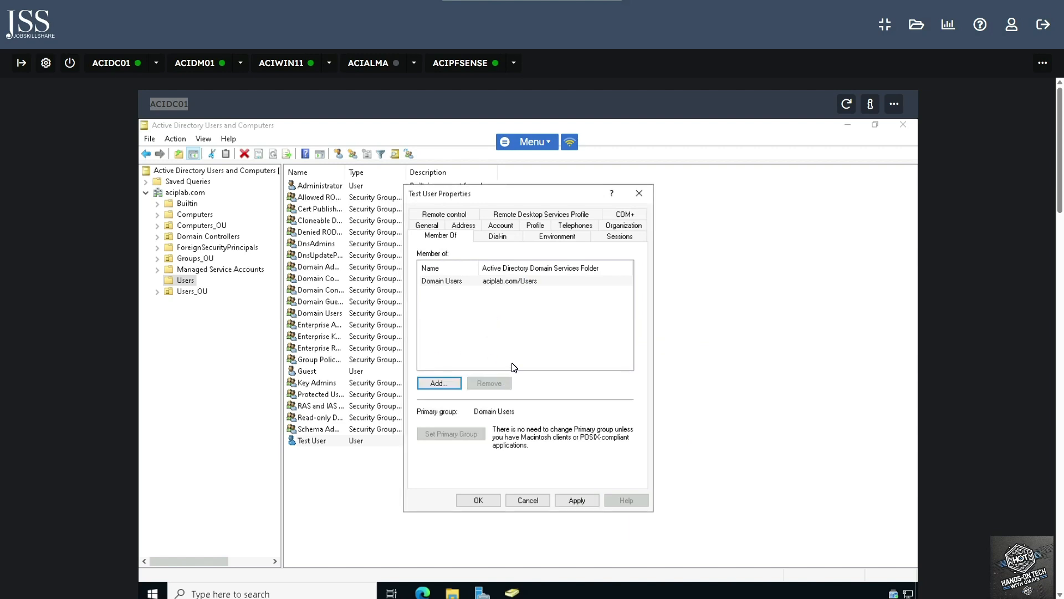
Cancel the group picker, close Test User's properties, and switch to ACIDM01
{"action": "key", "text": "Return"}
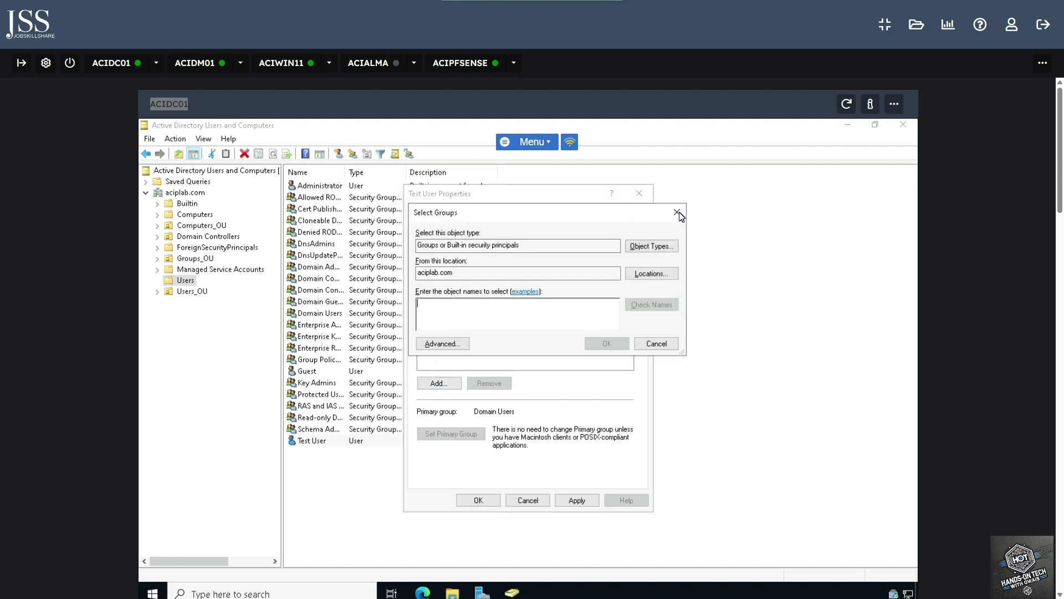
{"action": "left_click", "coordinate": [678, 212]}
{"action": "left_click", "coordinate": [478, 500]}
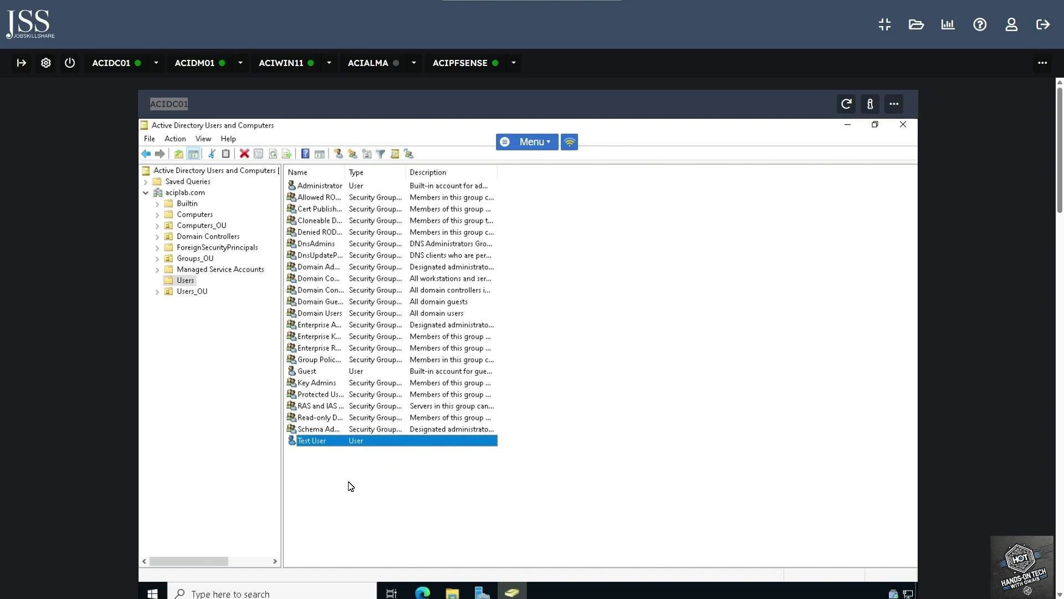
{"action": "left_click", "coordinate": [200, 65]}
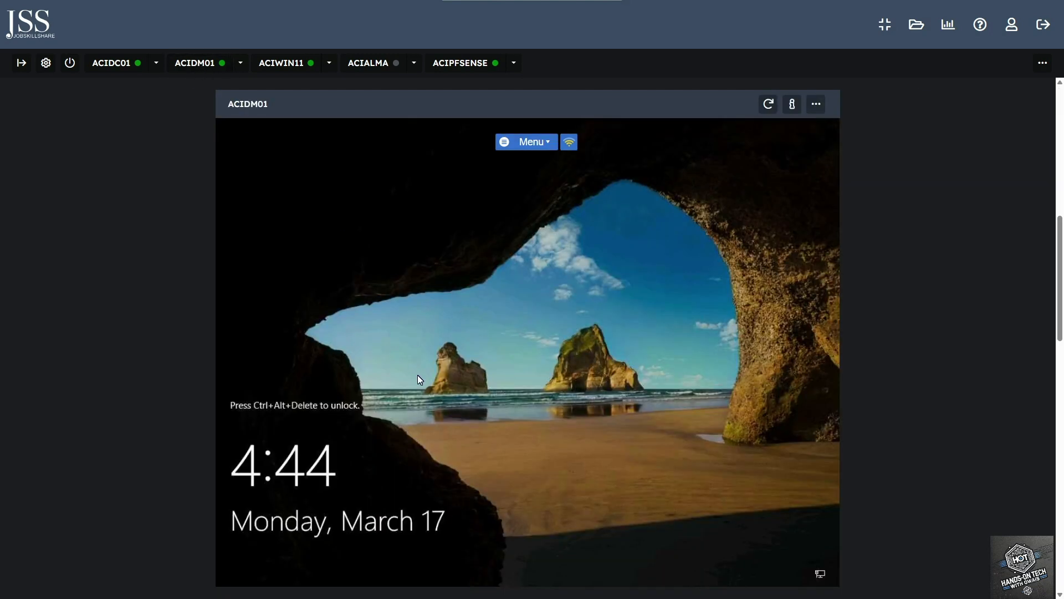
Unlock ACIDM01 with Ctrl+Alt+Del and sign in with the administrator password
{"action": "left_click", "coordinate": [548, 143]}
{"action": "left_click", "coordinate": [535, 201]}
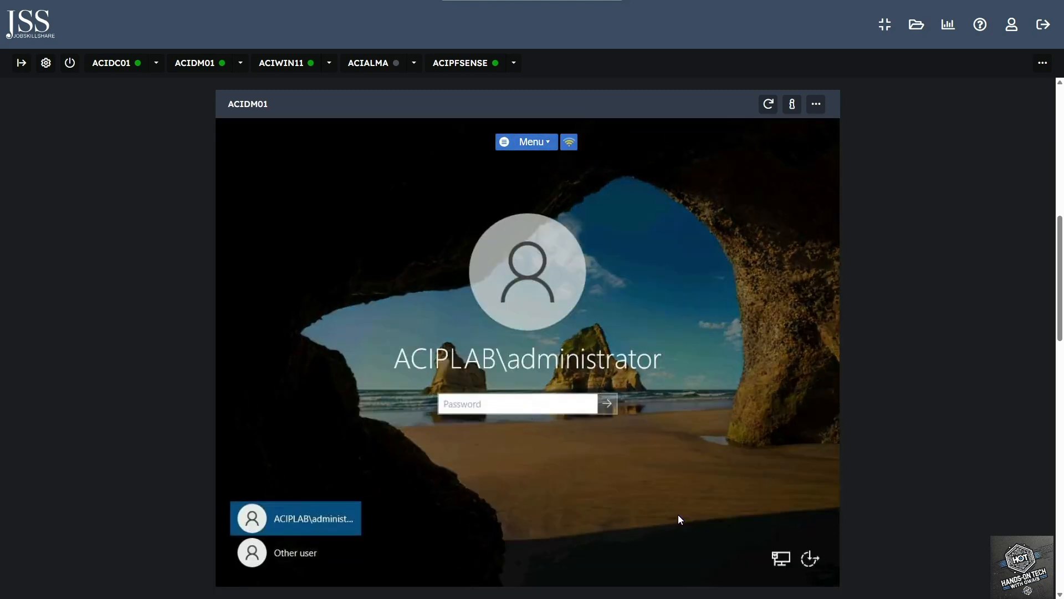
{"action": "type", "text": "*********"}
{"action": "key", "text": "Return"}
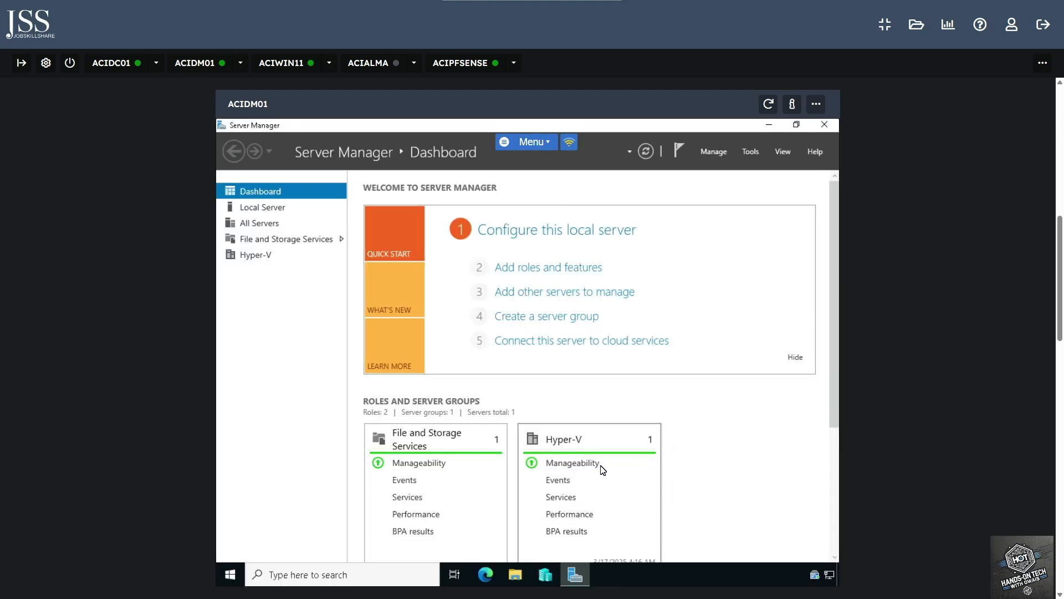
Launch compmgmt.msc from Windows search on ACIDM01
{"action": "left_click", "coordinate": [356, 575]}
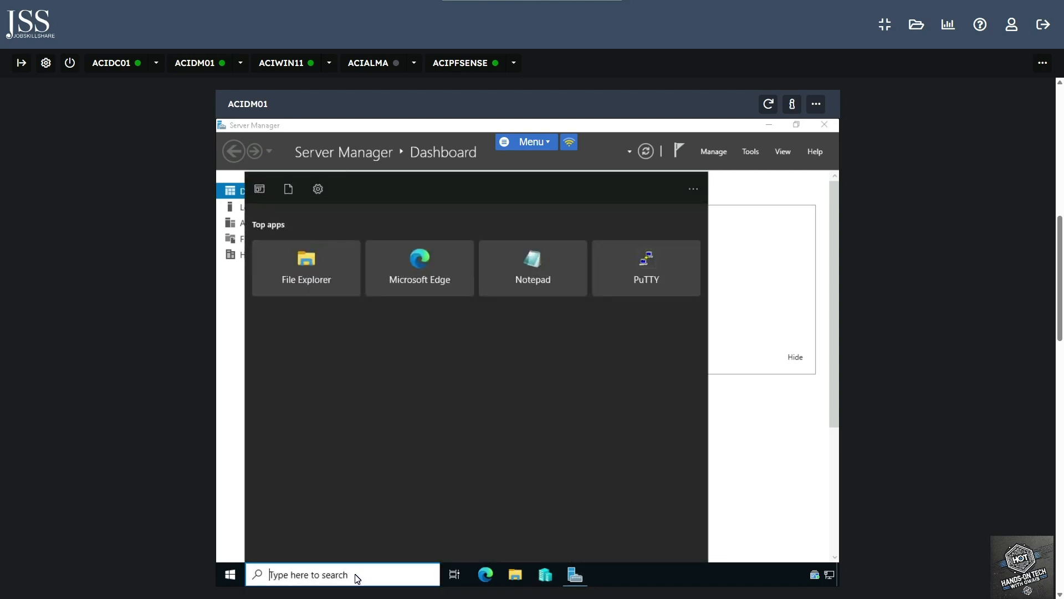
{"action": "type", "text": "com"}
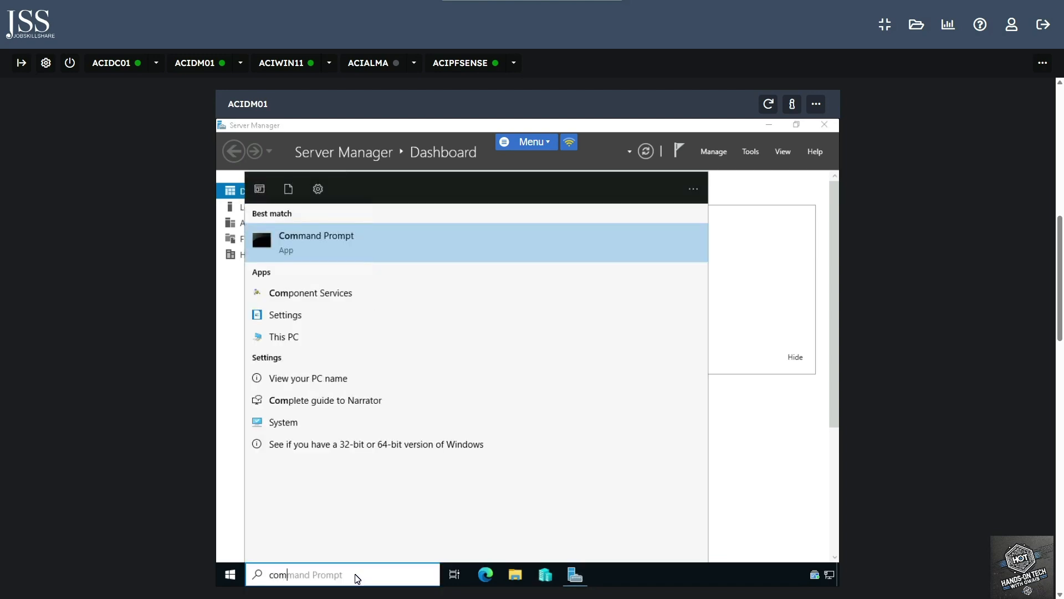
{"action": "type", "text": "pmgmt.msc"}
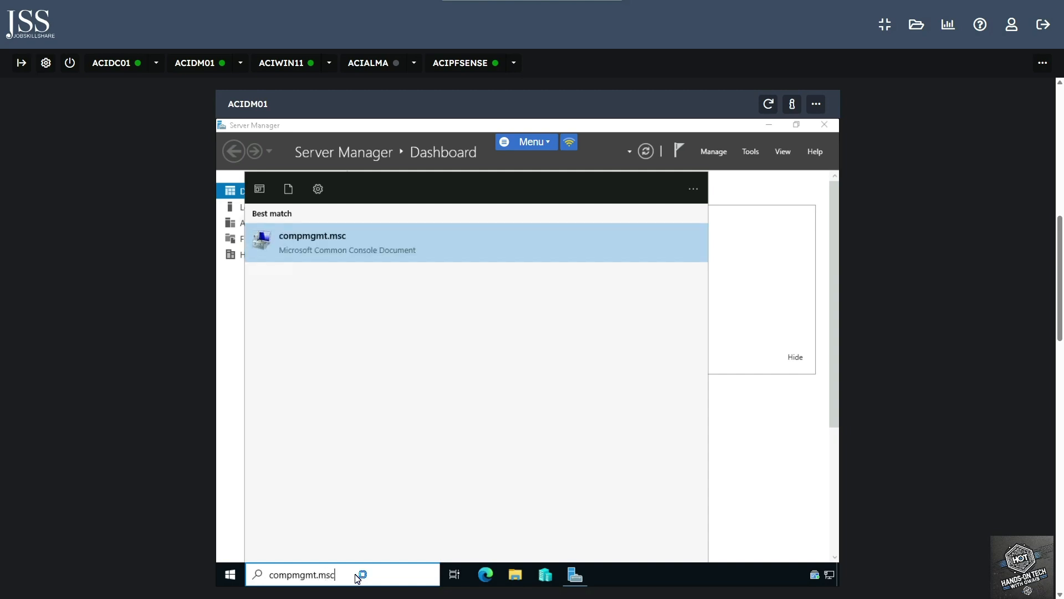
{"action": "key", "text": "Return"}
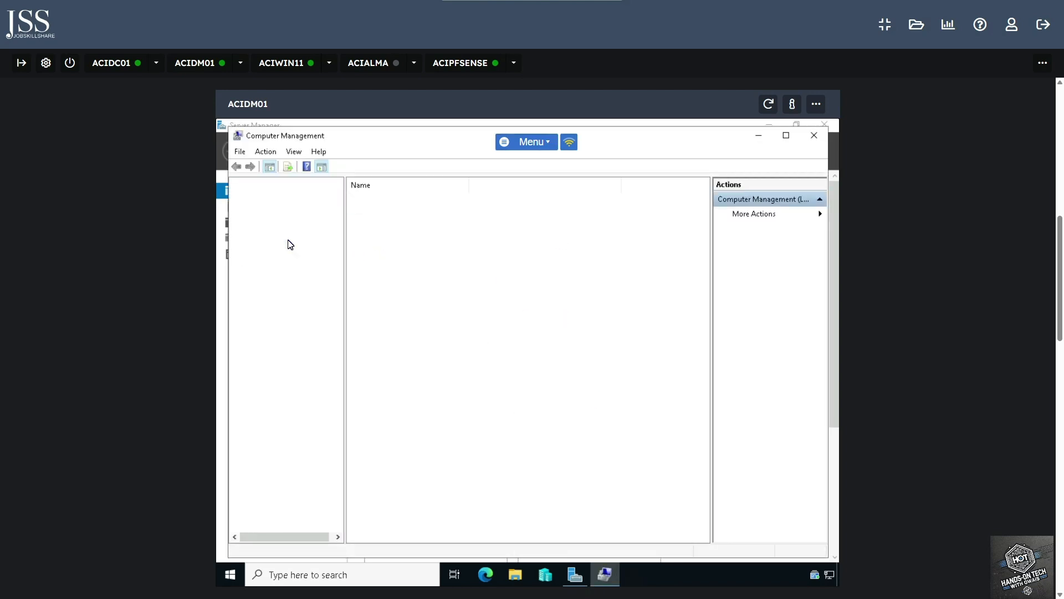
Open the Remote Desktop Users group under Local Users and Groups > Groups
{"action": "left_click", "coordinate": [287, 239]}
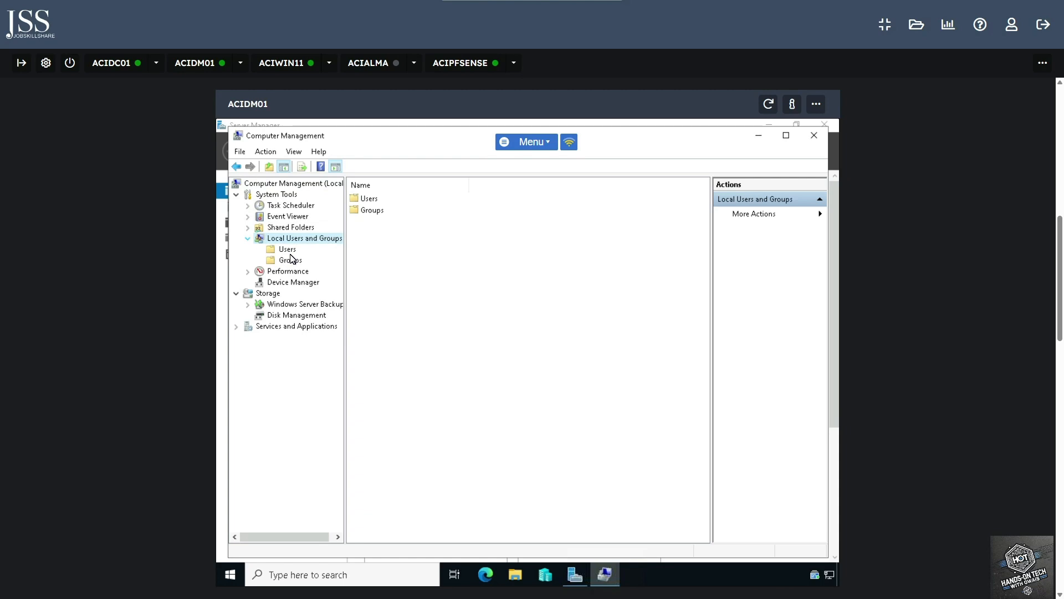
{"action": "left_click", "coordinate": [288, 252]}
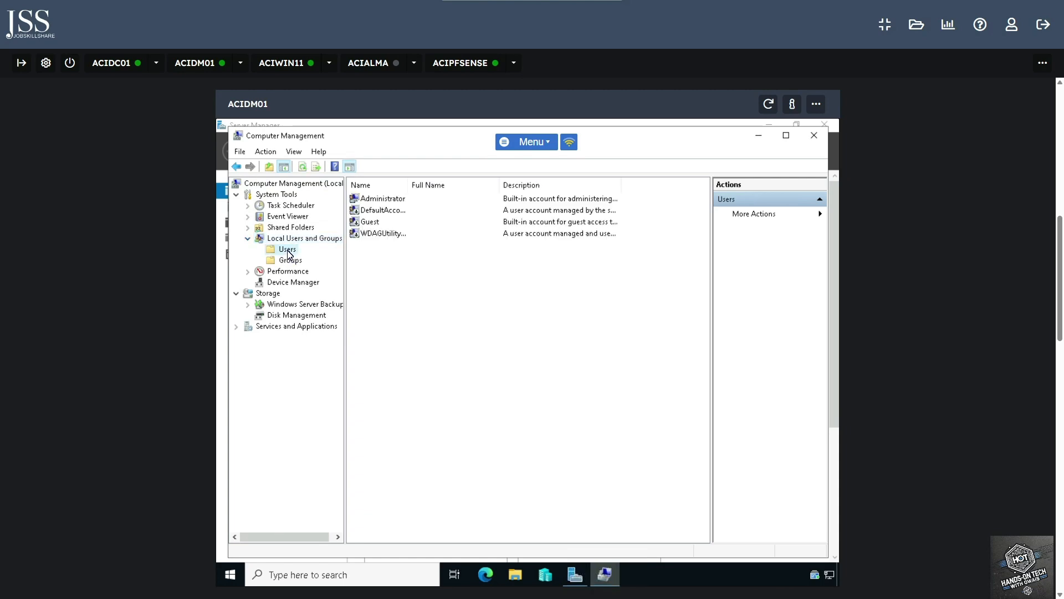
{"action": "left_click", "coordinate": [290, 261]}
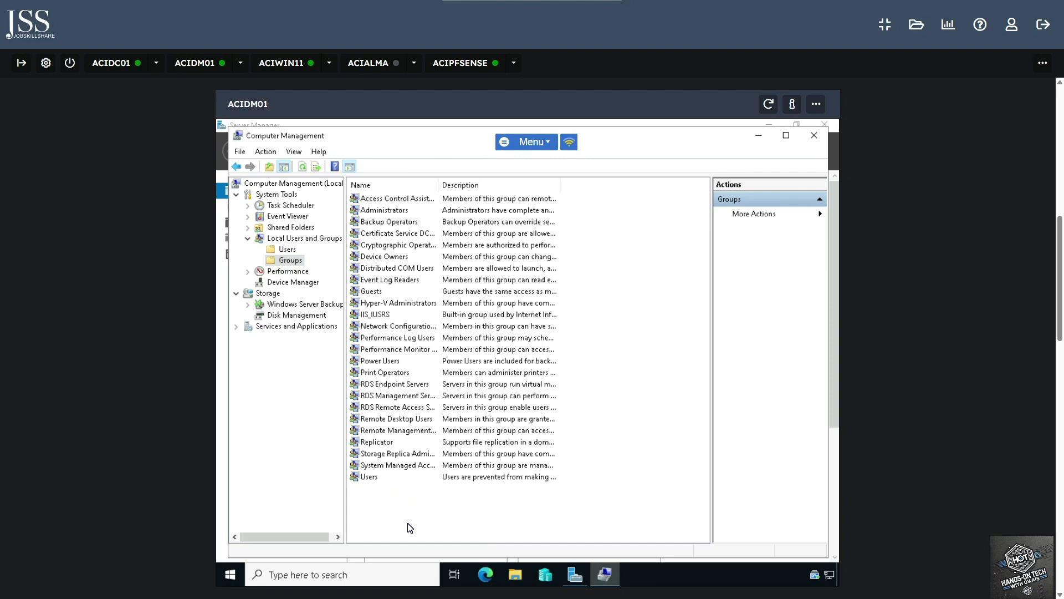
{"action": "double_click", "coordinate": [419, 422]}
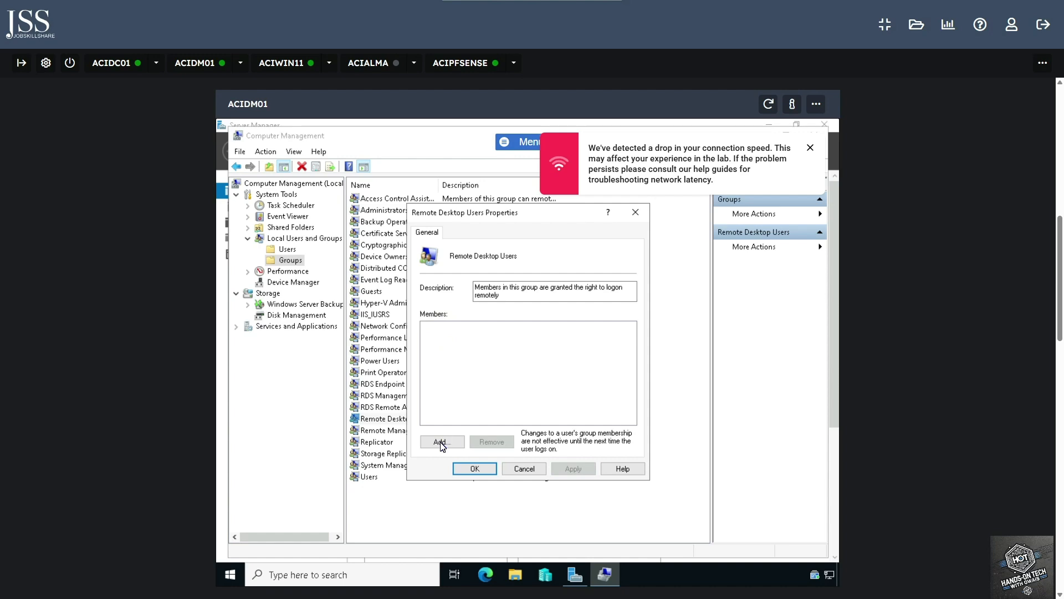
Add testuser to Remote Desktop Users, save, and close Computer Management
{"action": "left_click", "coordinate": [441, 444]}
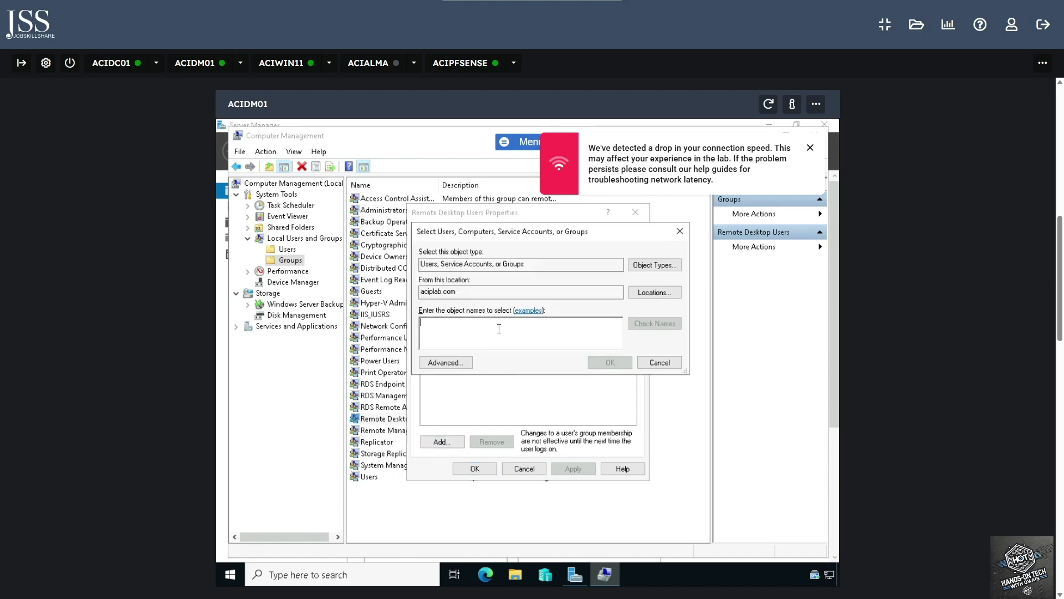
{"action": "type", "text": "testuser"}
{"action": "left_click", "coordinate": [661, 327]}
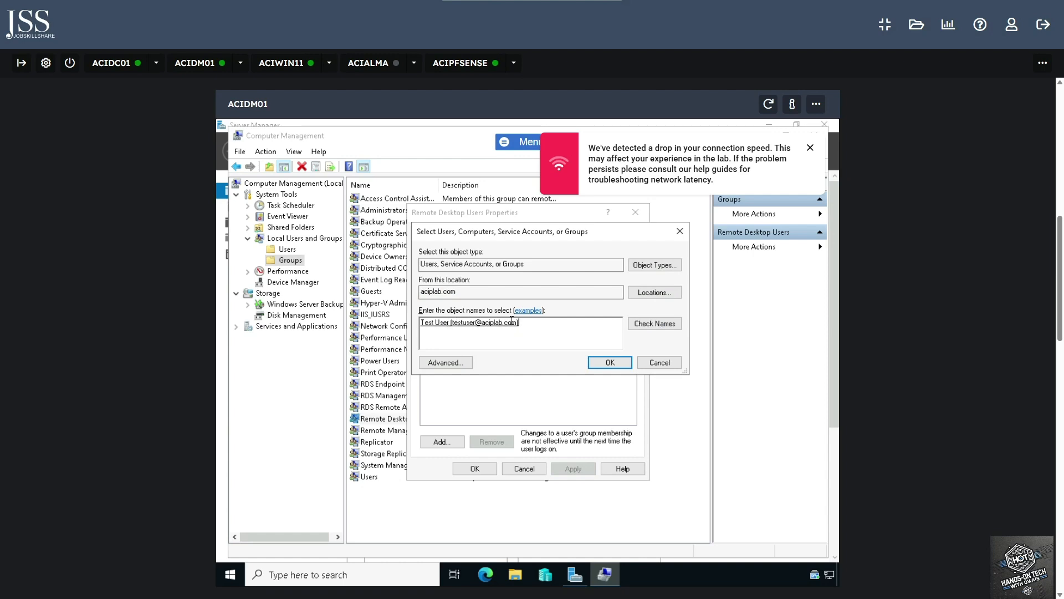
{"action": "left_click", "coordinate": [610, 363]}
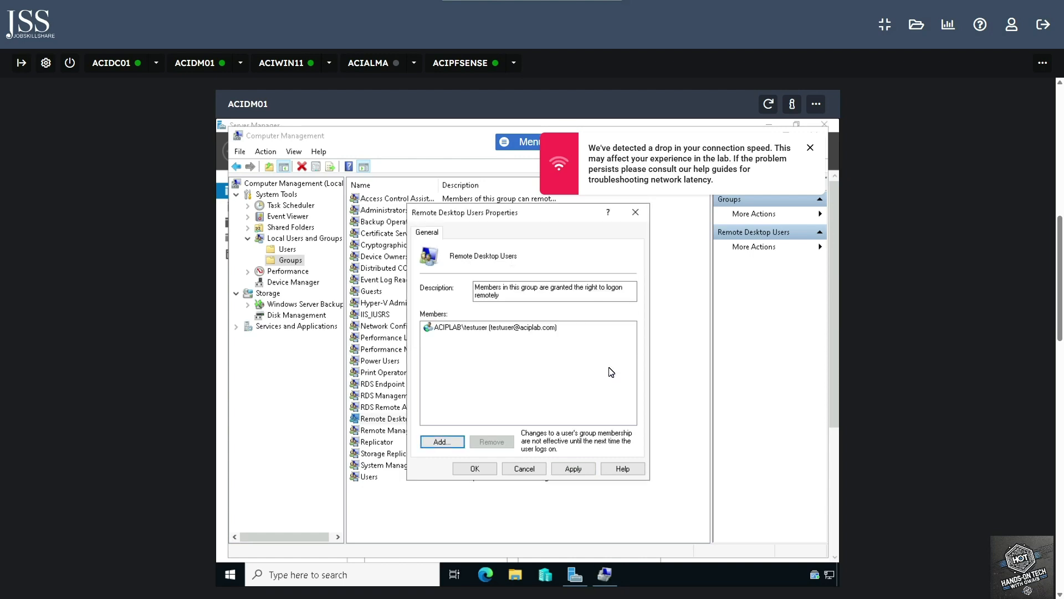
{"action": "left_click", "coordinate": [475, 468]}
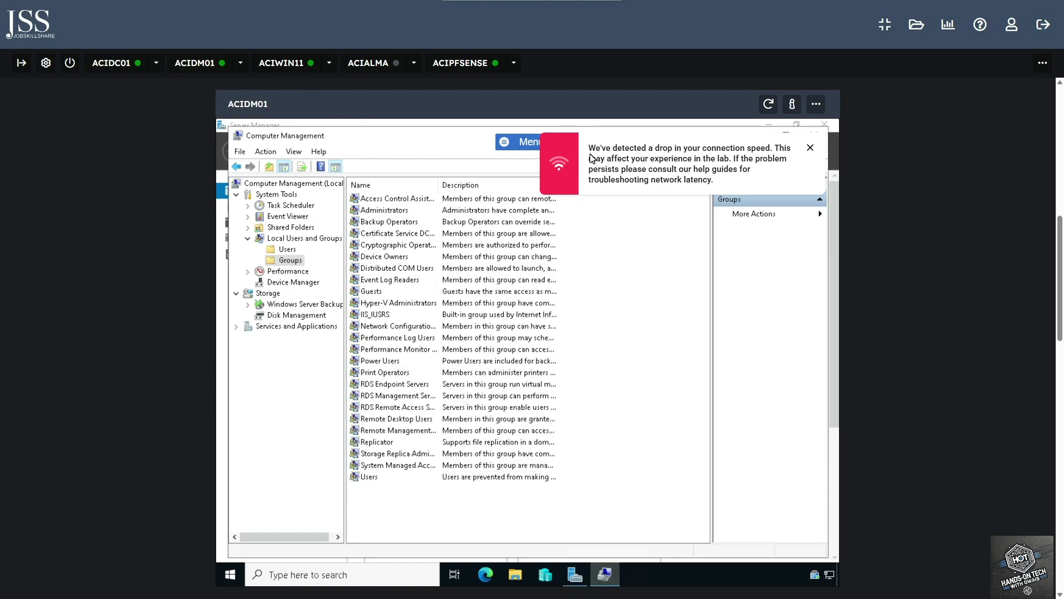
{"action": "left_click", "coordinate": [809, 147]}
{"action": "left_click", "coordinate": [813, 134]}
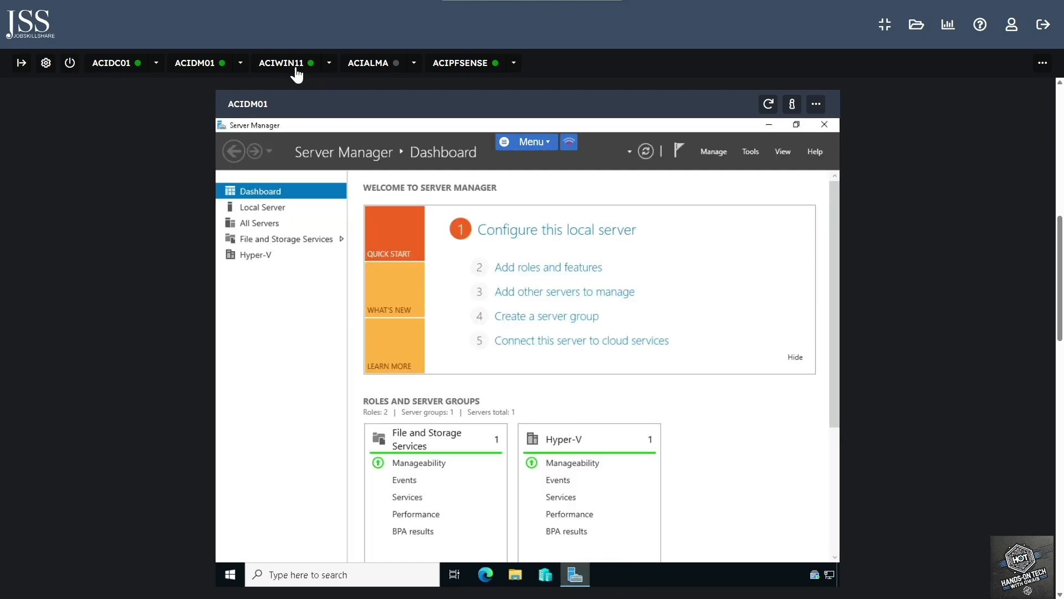
On ACIWIN11, launch Computer Management and open the local Remote Desktop Users group
{"action": "left_click", "coordinate": [296, 68]}
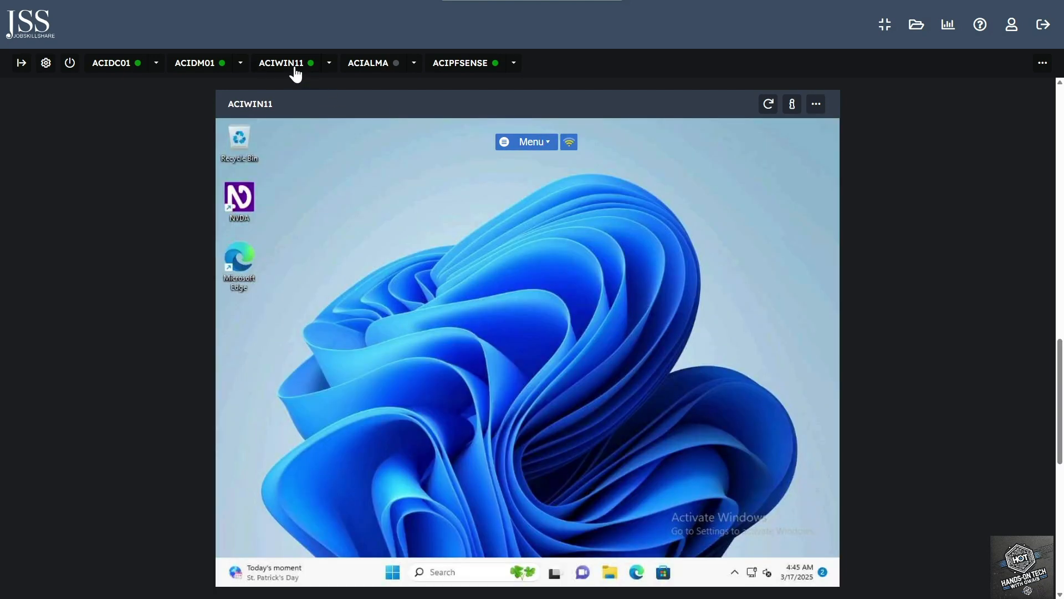
{"action": "left_click", "coordinate": [460, 570]}
{"action": "type", "text": "co"}
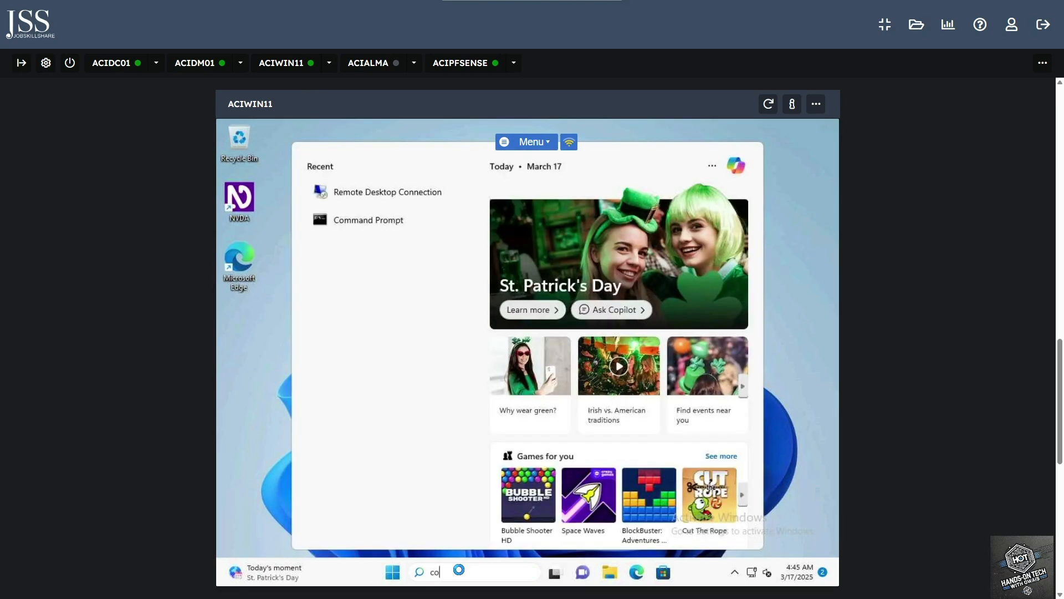
{"action": "type", "text": "mpm"}
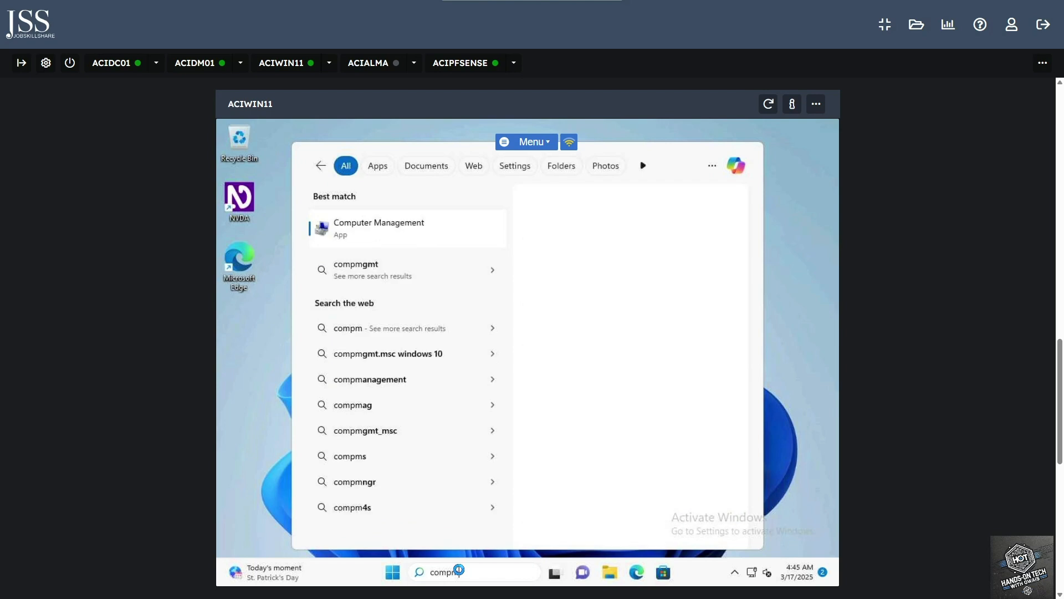
{"action": "left_click", "coordinate": [377, 227]}
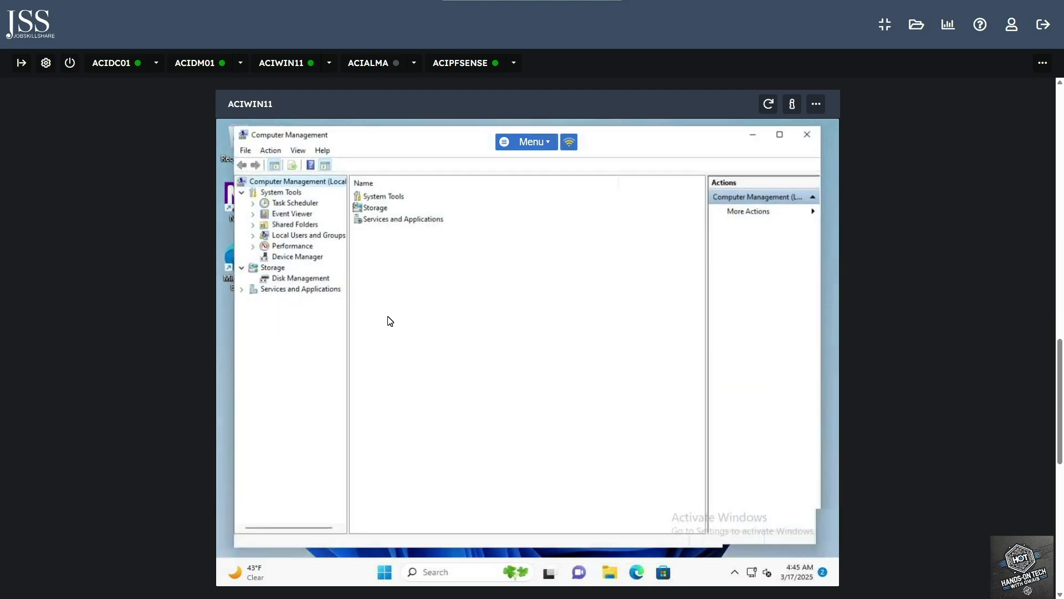
{"action": "left_click", "coordinate": [271, 236]}
{"action": "left_click", "coordinate": [247, 234]}
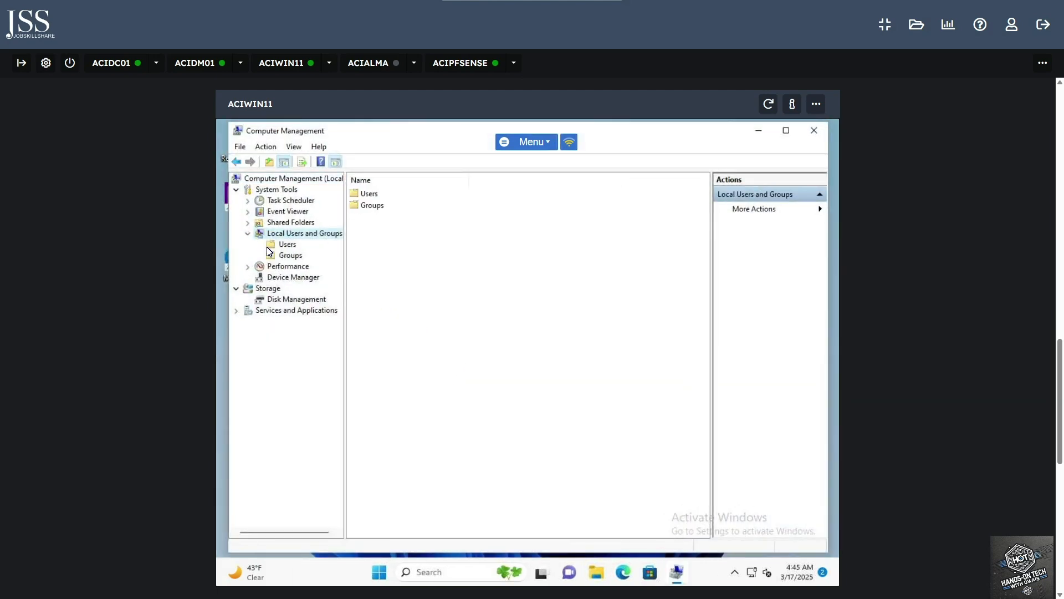
{"action": "left_click", "coordinate": [289, 256]}
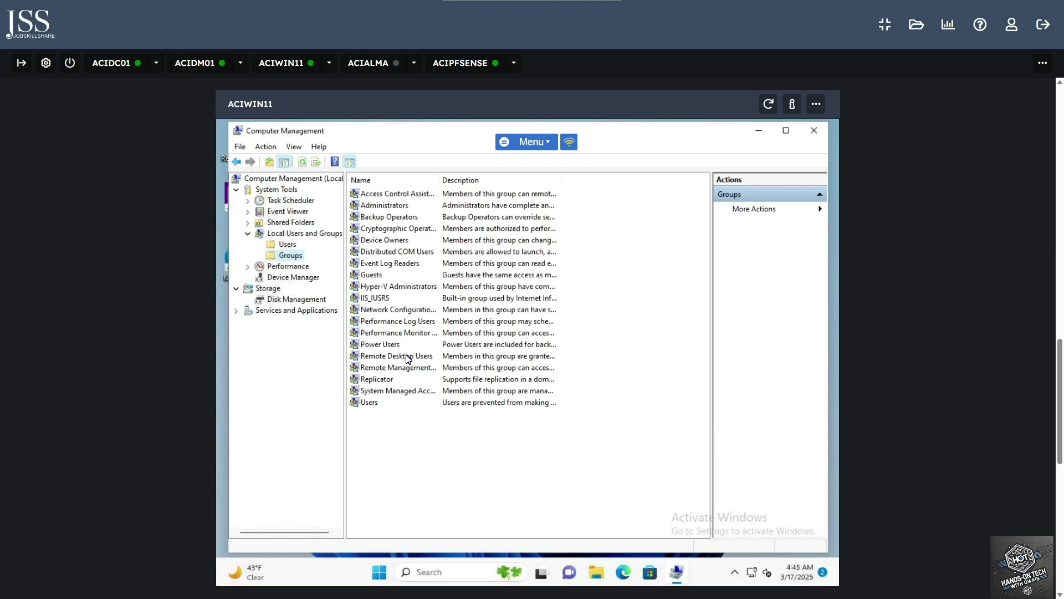
{"action": "double_click", "coordinate": [408, 357]}
Add testuser to the group; saving fails with 'Access is denied', dismiss it and close
{"action": "left_click", "coordinate": [444, 436]}
{"action": "type", "text": "test"}
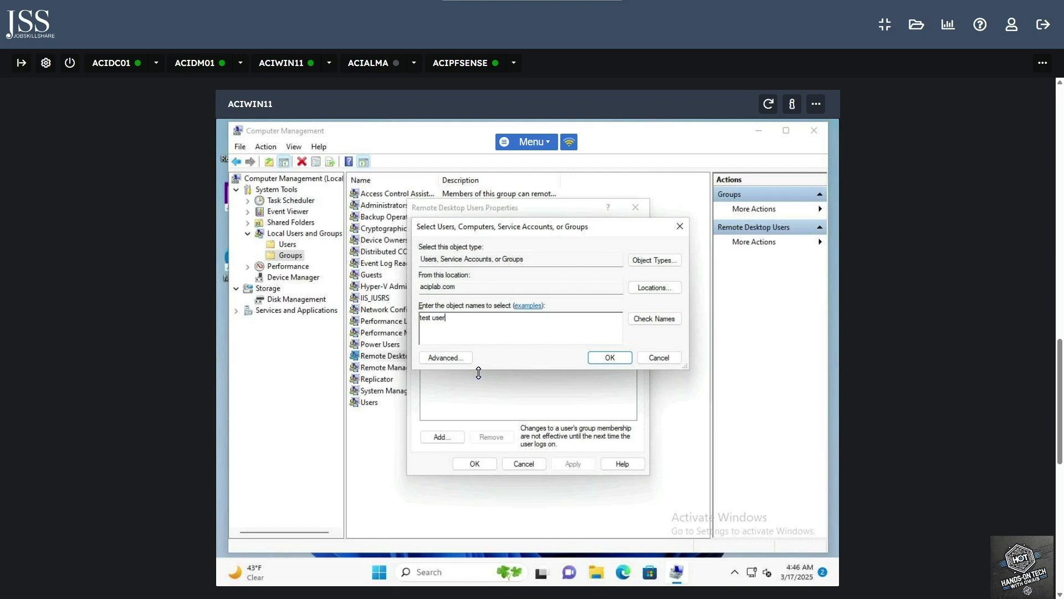
{"action": "type", "text": "user"}
{"action": "left_click", "coordinate": [654, 319]}
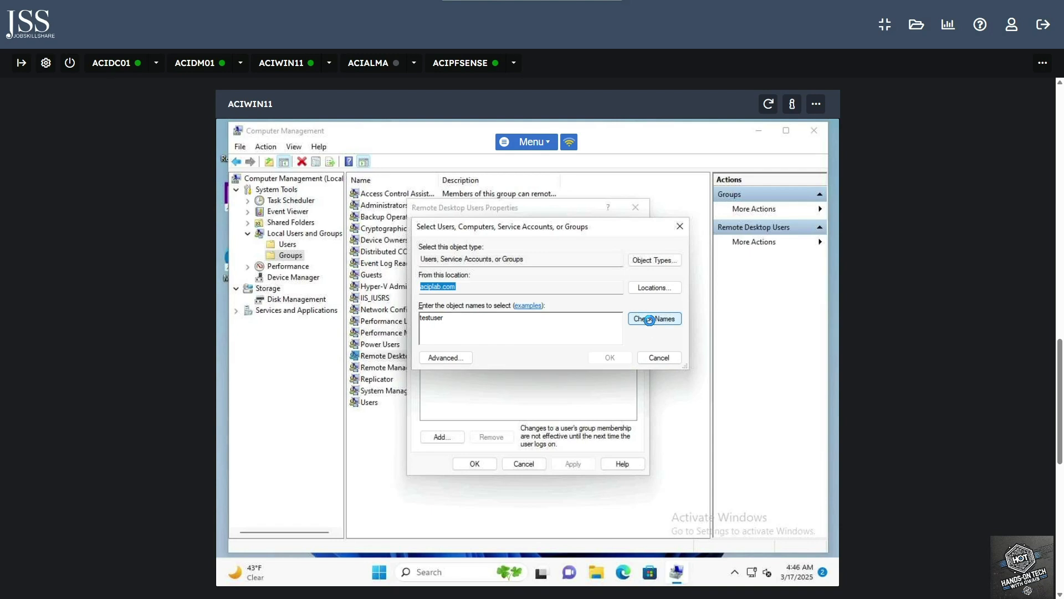
{"action": "left_click", "coordinate": [609, 358]}
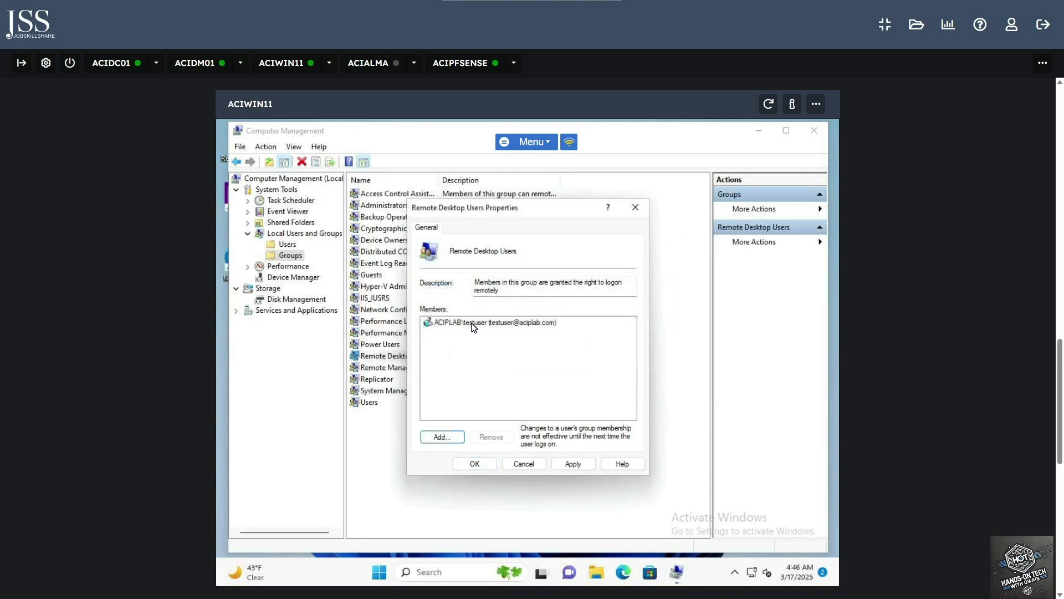
{"action": "left_click", "coordinate": [560, 464]}
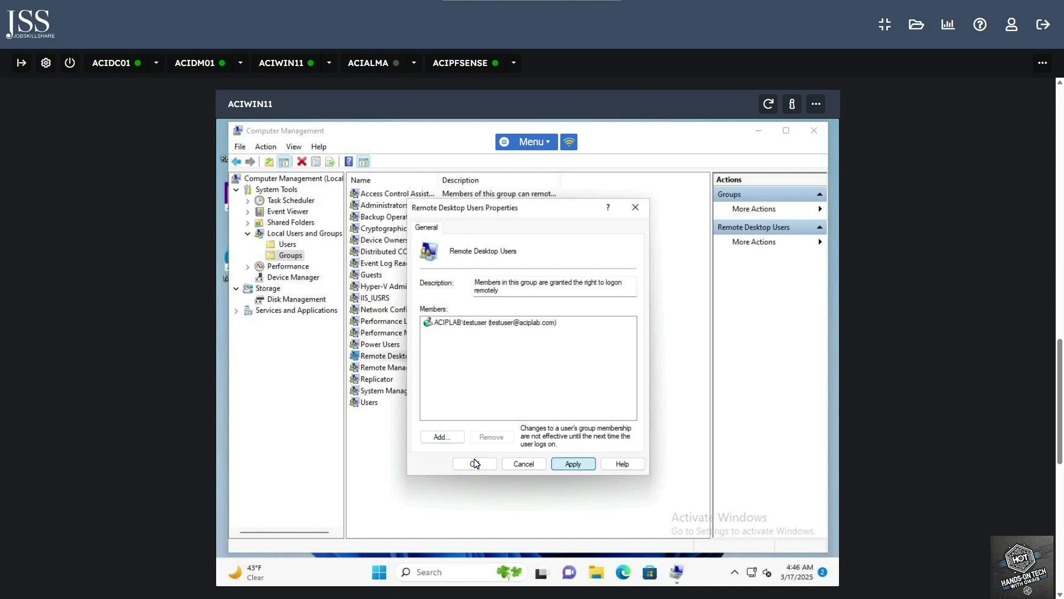
{"action": "left_click", "coordinate": [612, 399]}
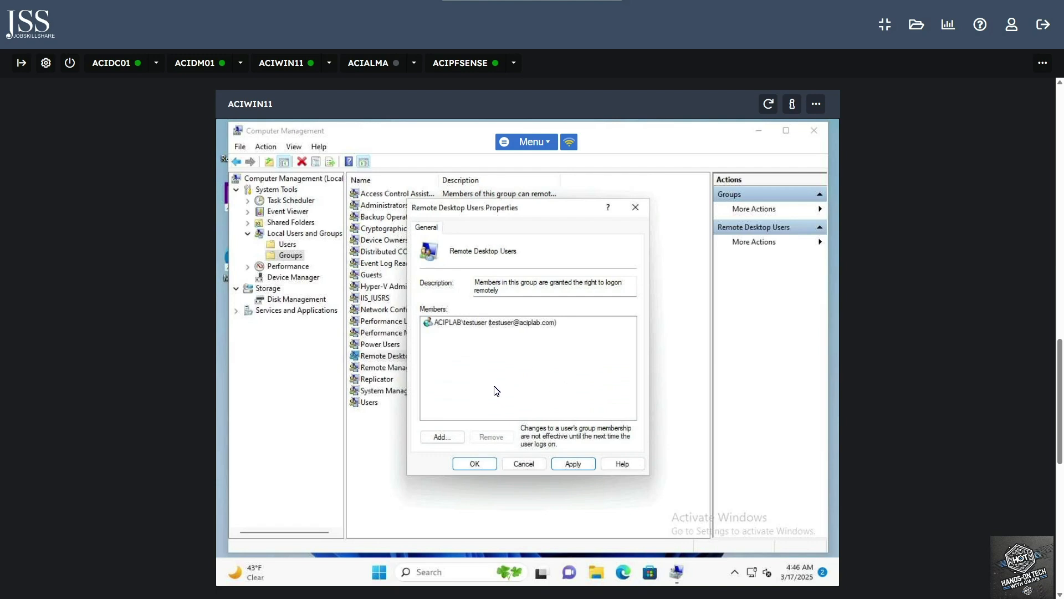
{"action": "left_click", "coordinate": [473, 465]}
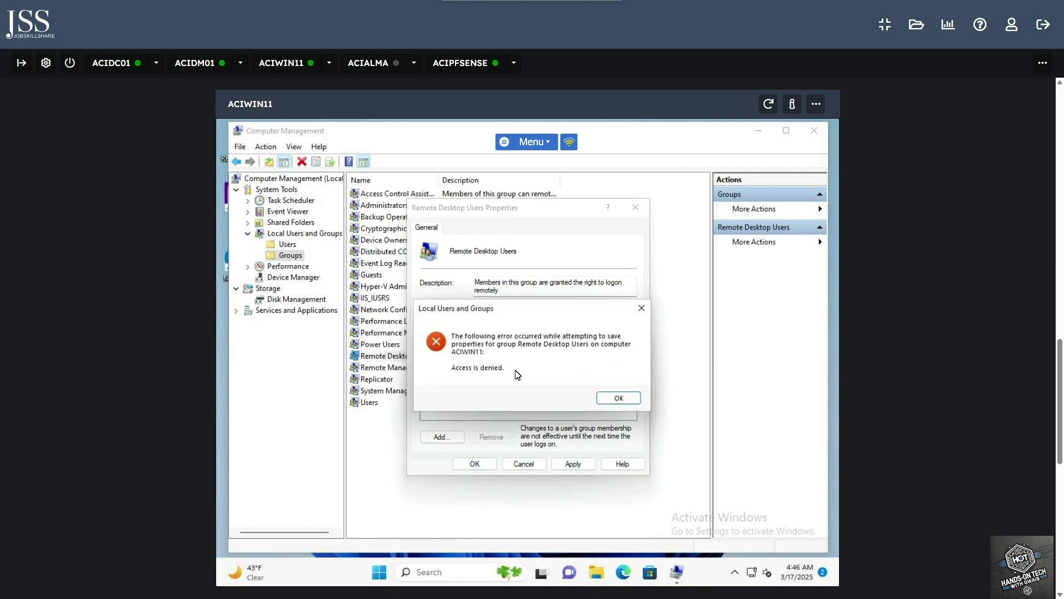
Sign out of ACIWIN11 and sign back in as the ACIPLAB domain administrator
{"action": "left_click", "coordinate": [618, 397]}
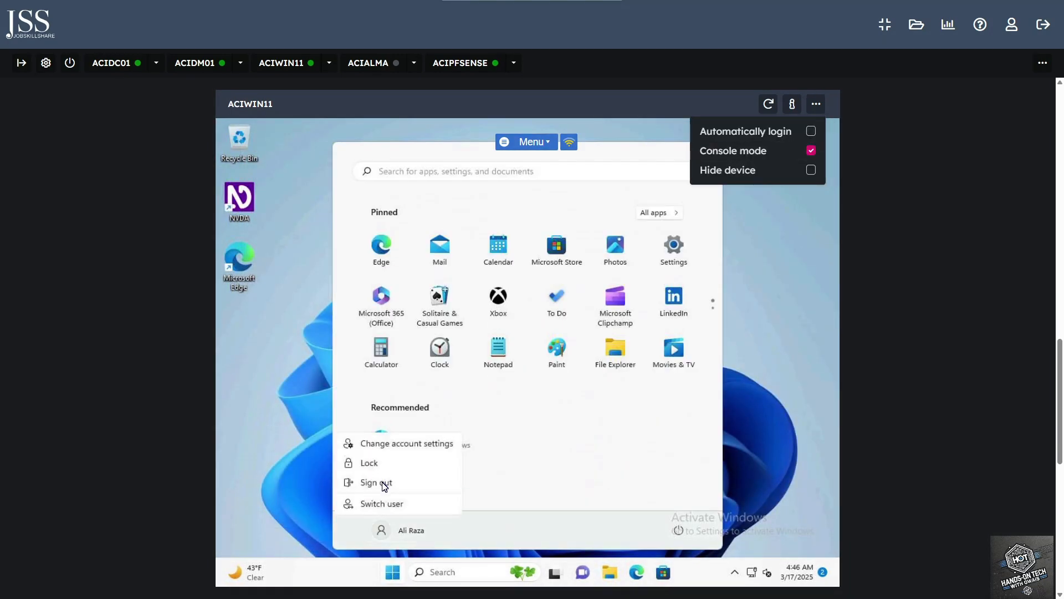
{"action": "left_click", "coordinate": [383, 485]}
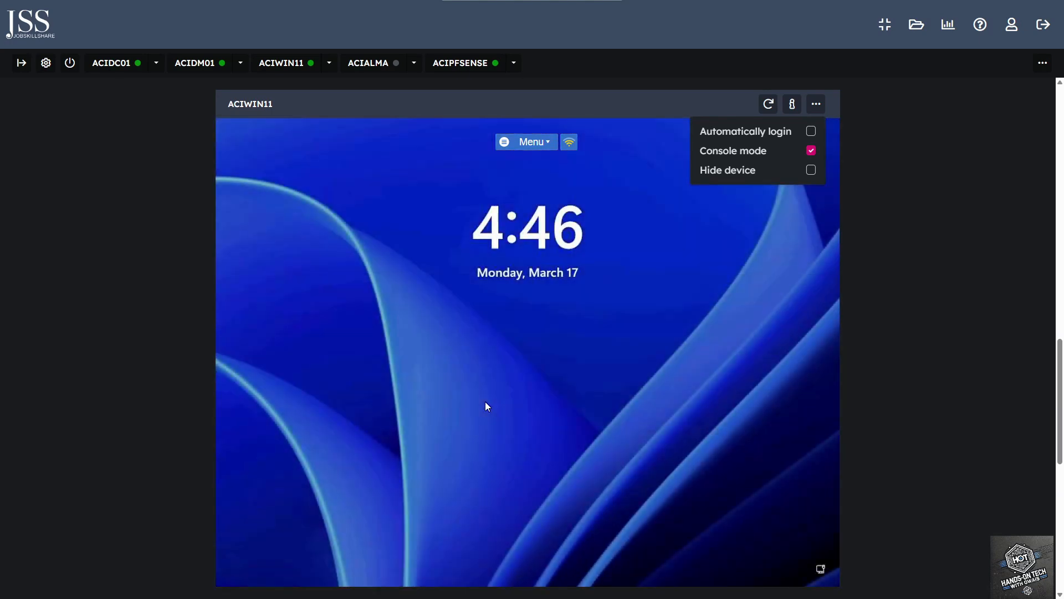
{"action": "left_click", "coordinate": [486, 406]}
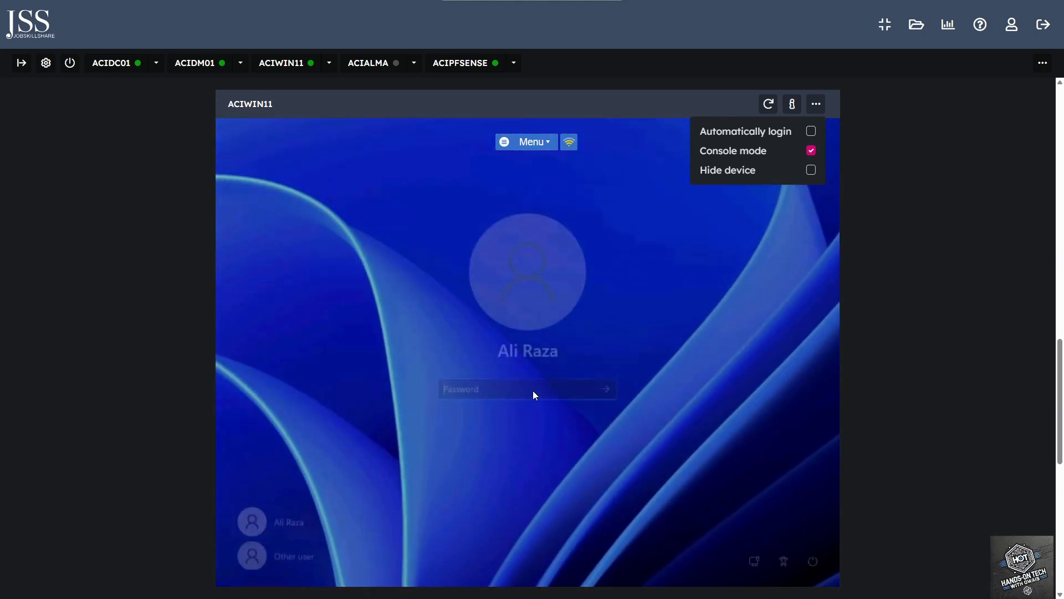
{"action": "left_click", "coordinate": [280, 548]}
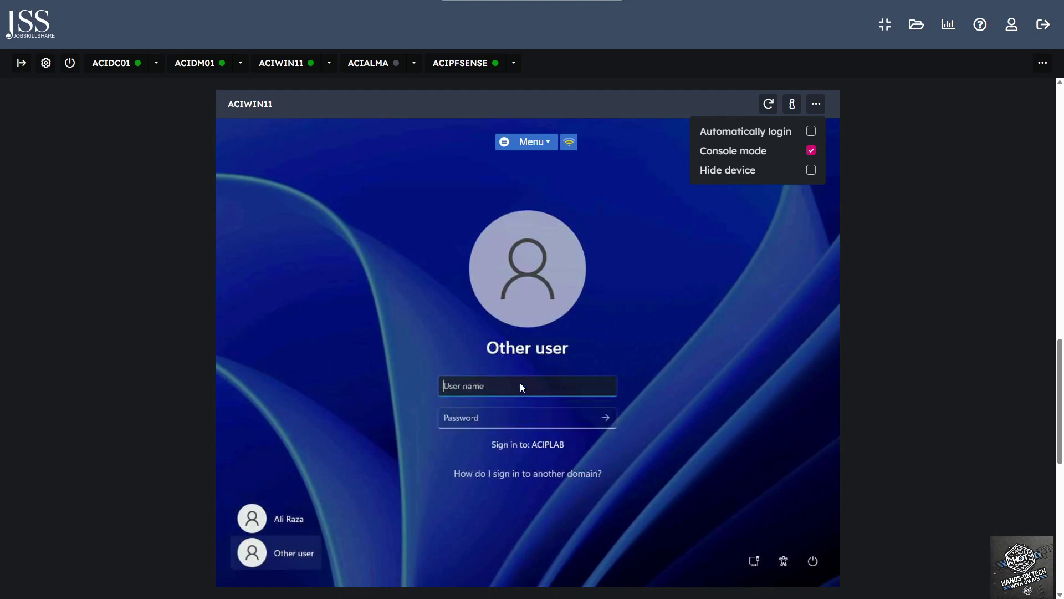
{"action": "type", "text": "ACIPLAB\\administrator"}
{"action": "key", "text": "Tab"}
{"action": "type", "text": "***"}
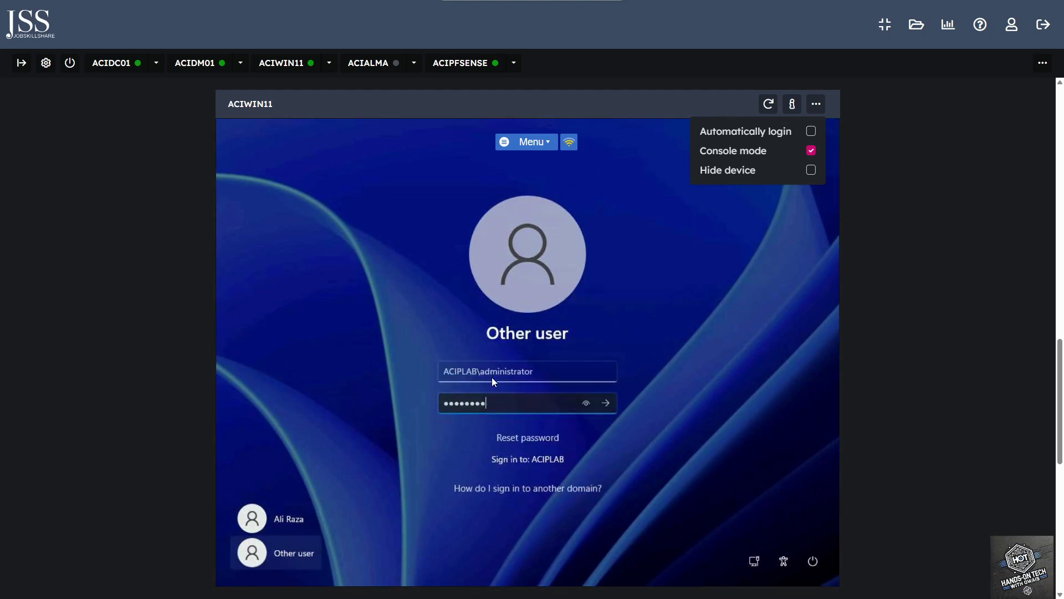
{"action": "key", "text": "Return"}
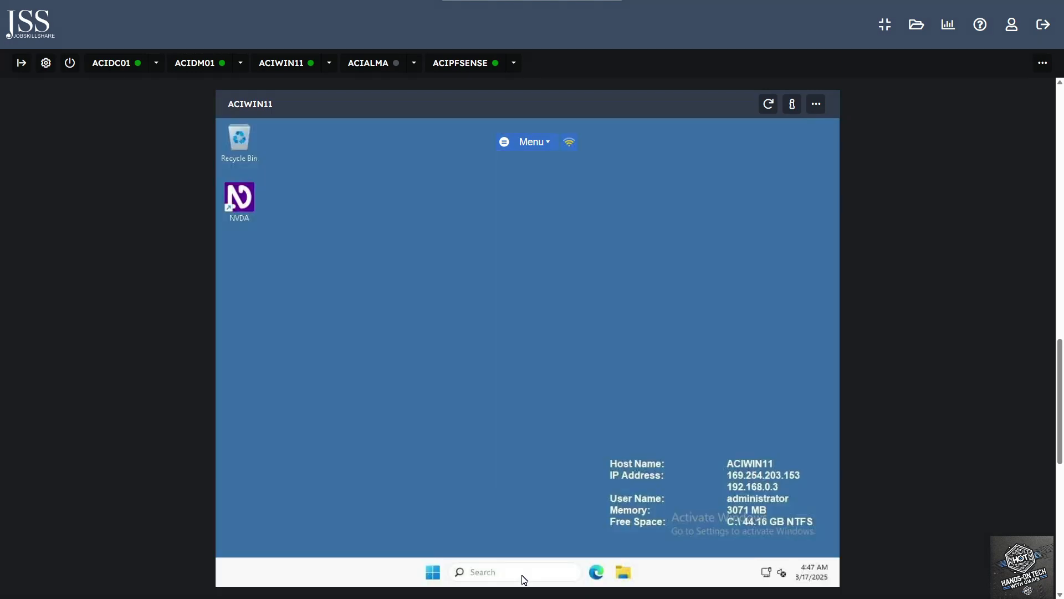
Launch Computer Management and open the local Remote Desktop Users group
{"action": "left_click", "coordinate": [523, 576]}
{"action": "type", "text": "com"}
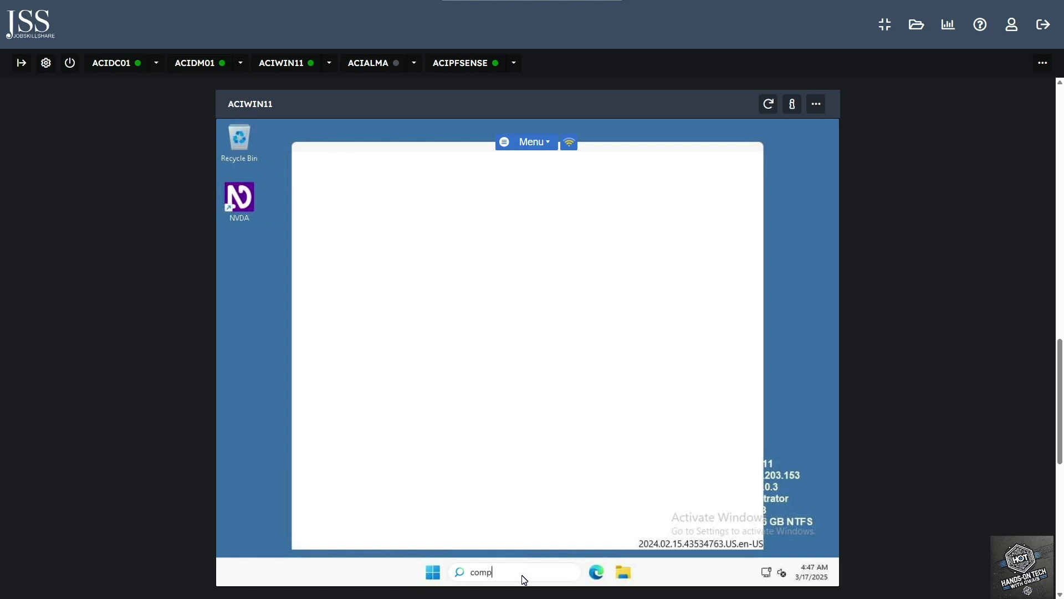
{"action": "type", "text": "pmg"}
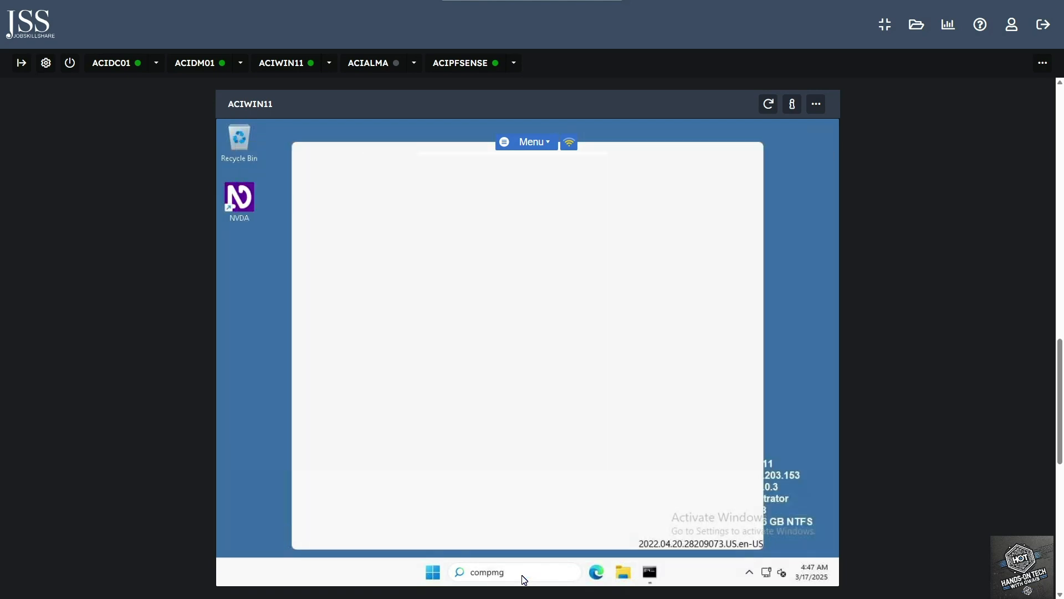
{"action": "key", "text": "Return"}
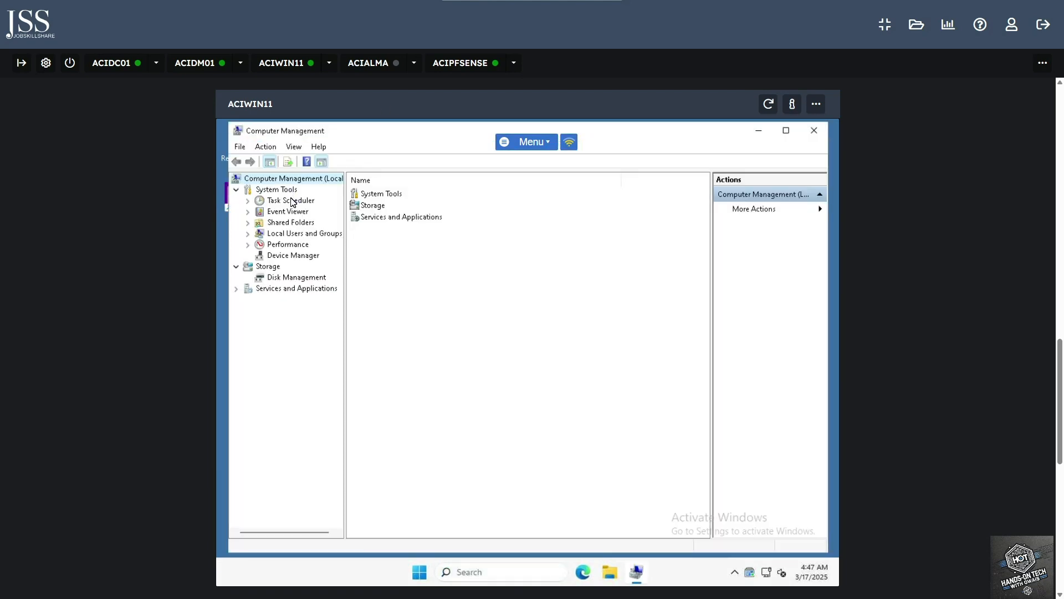
{"action": "left_click", "coordinate": [295, 234]}
{"action": "left_click", "coordinate": [247, 234]}
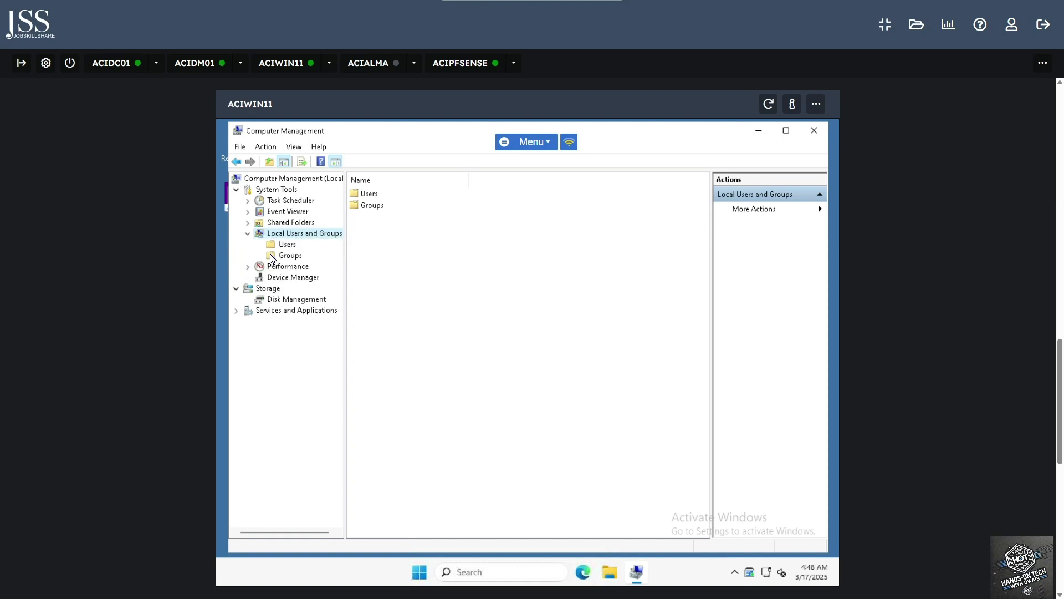
{"action": "left_click", "coordinate": [284, 256]}
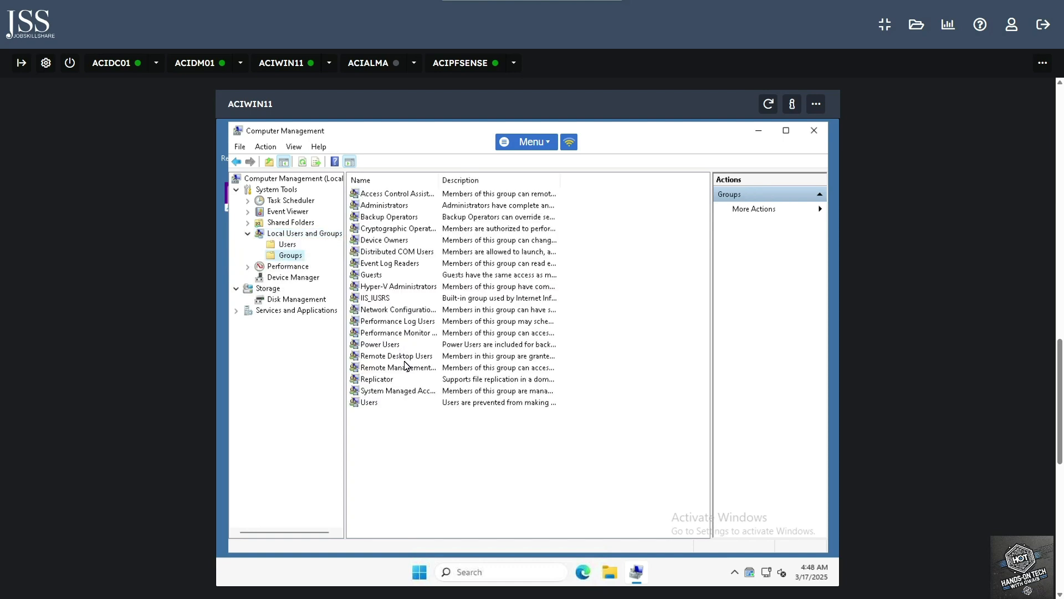
{"action": "double_click", "coordinate": [412, 360]}
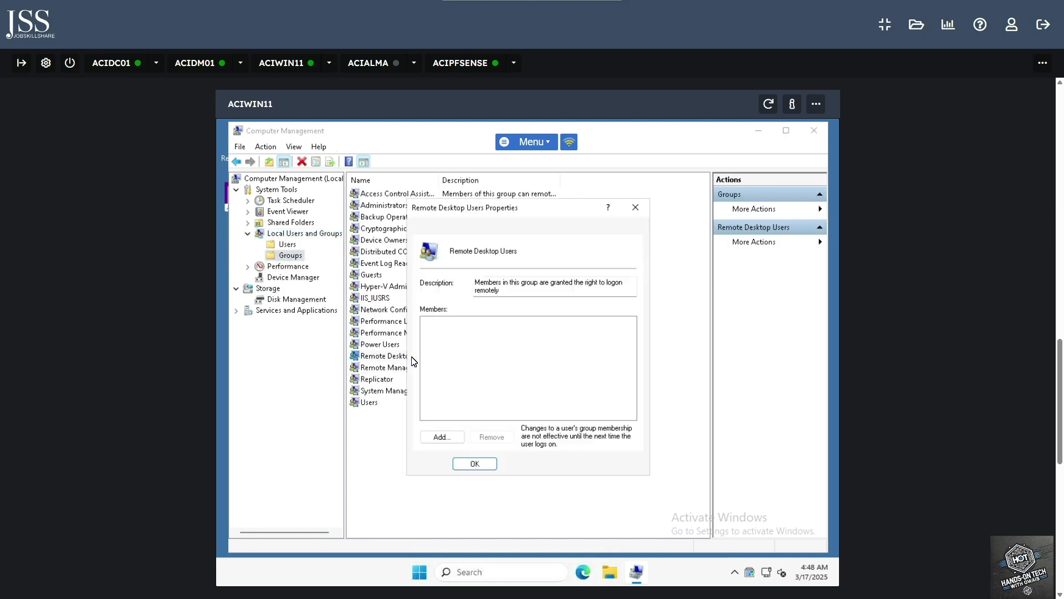
Add testuser as a member, apply the change, and close the properties
{"action": "left_click", "coordinate": [442, 437]}
{"action": "type", "text": "testuser@aciplab.com)"}
{"action": "left_click", "coordinate": [654, 319]}
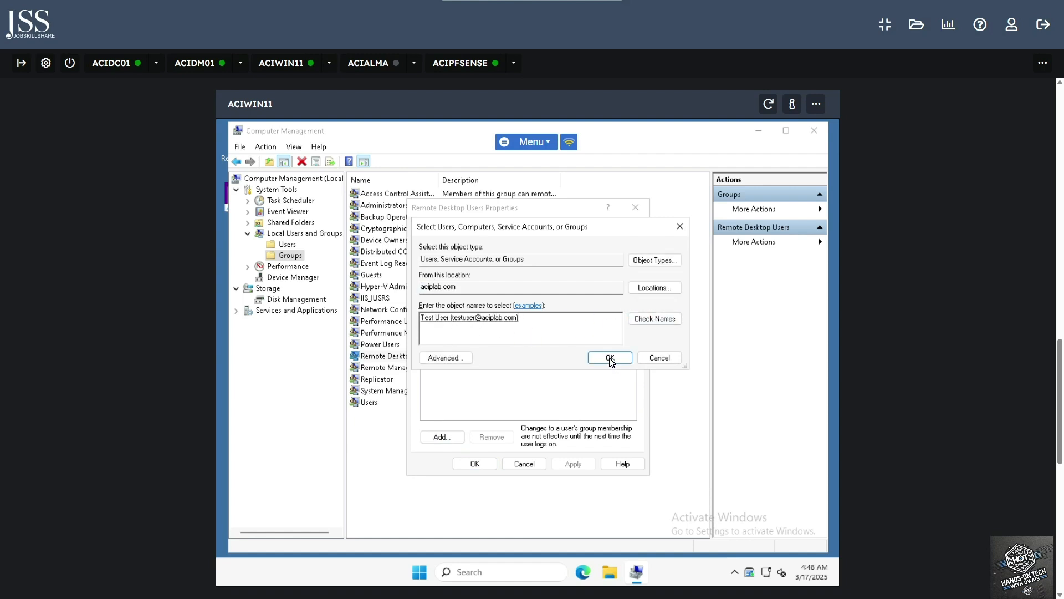
{"action": "left_click", "coordinate": [610, 359]}
{"action": "left_click", "coordinate": [574, 463]}
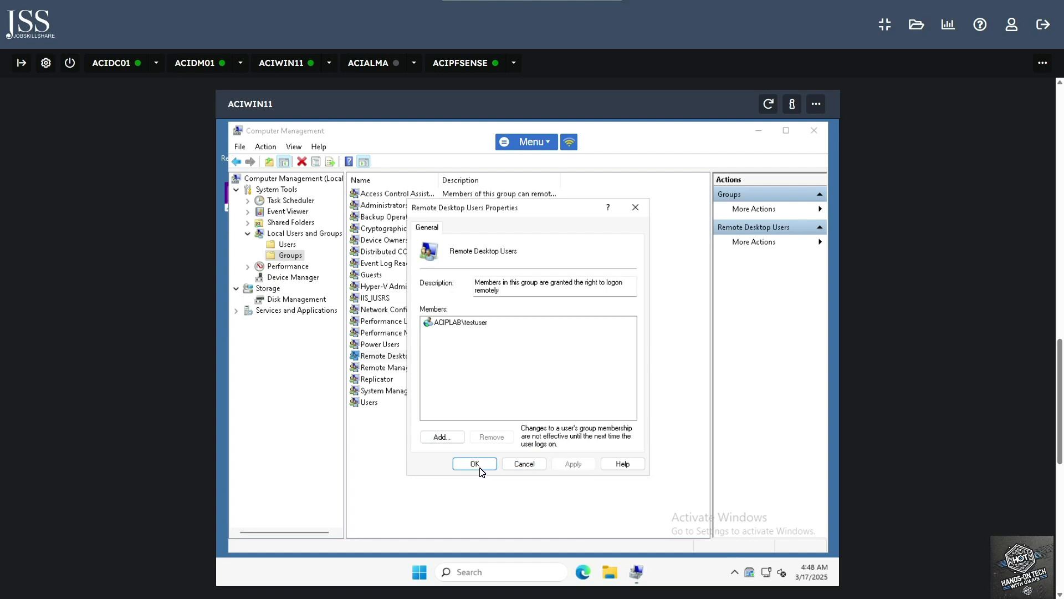
{"action": "left_click", "coordinate": [475, 463]}
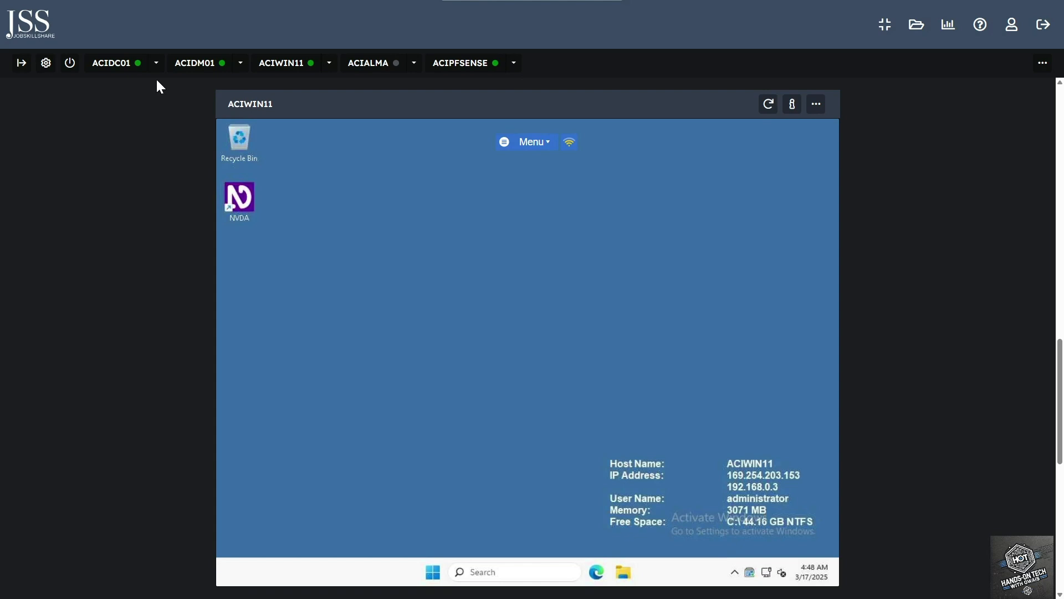
On ACIDC01, close Active Directory Users and Computers and launch Group Policy Management from Tools
{"action": "left_click", "coordinate": [114, 64]}
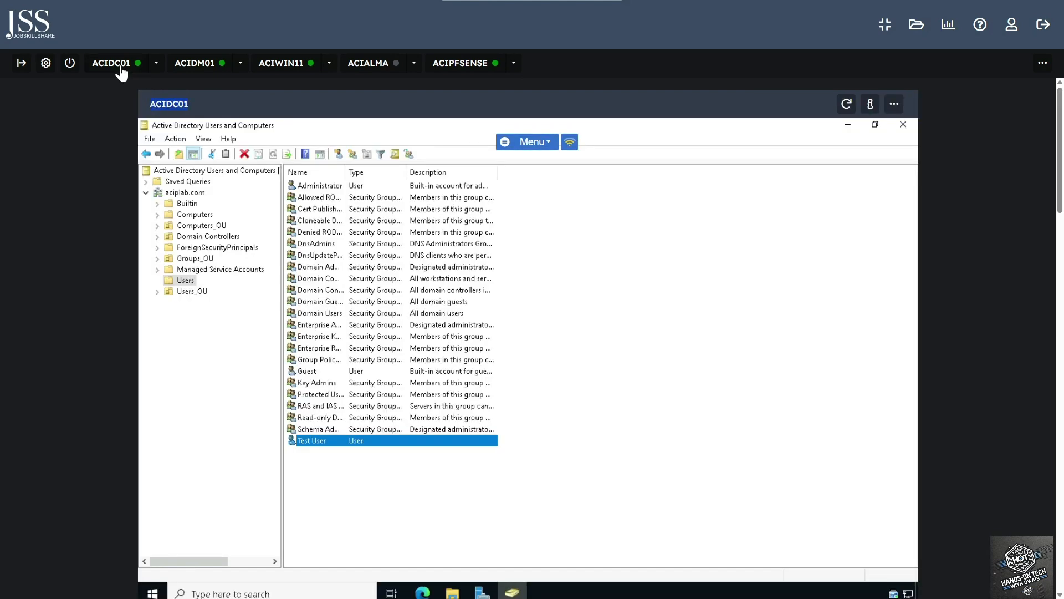
{"action": "left_click", "coordinate": [895, 129]}
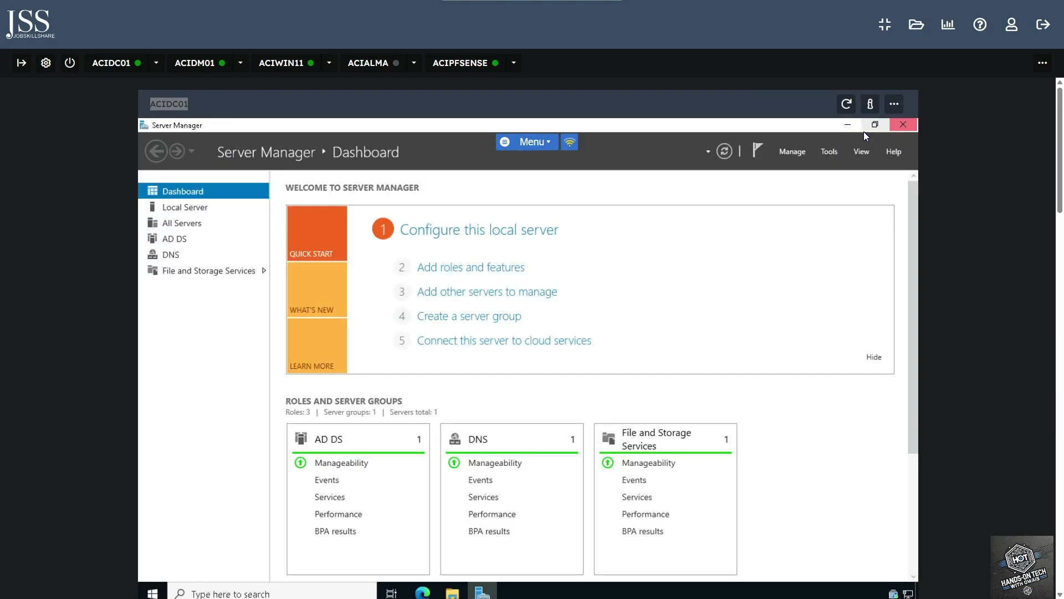
{"action": "left_click", "coordinate": [831, 153]}
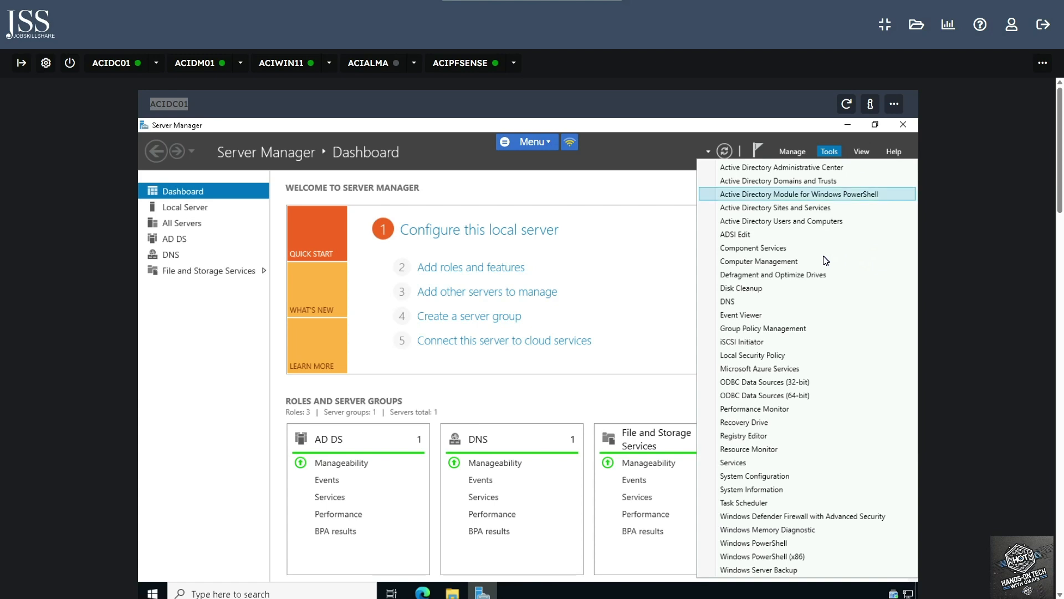
{"action": "left_click", "coordinate": [776, 332]}
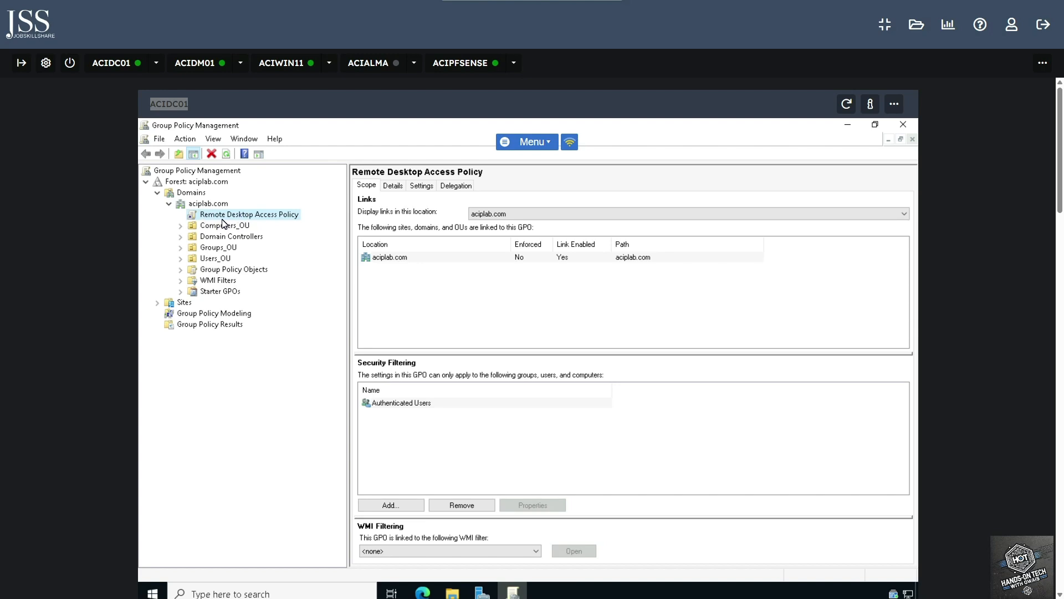
Edit Remote Desktop Access Policy and navigate Administrative Templates > Windows Components > Remote Desktop Services
{"action": "right_click", "coordinate": [274, 217]}
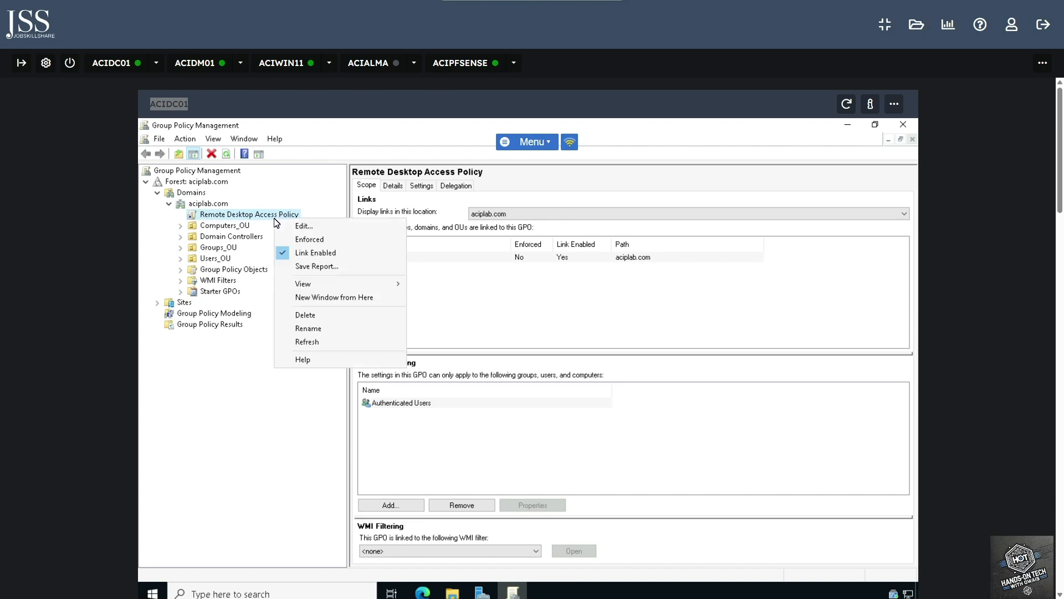
{"action": "left_click", "coordinate": [326, 231]}
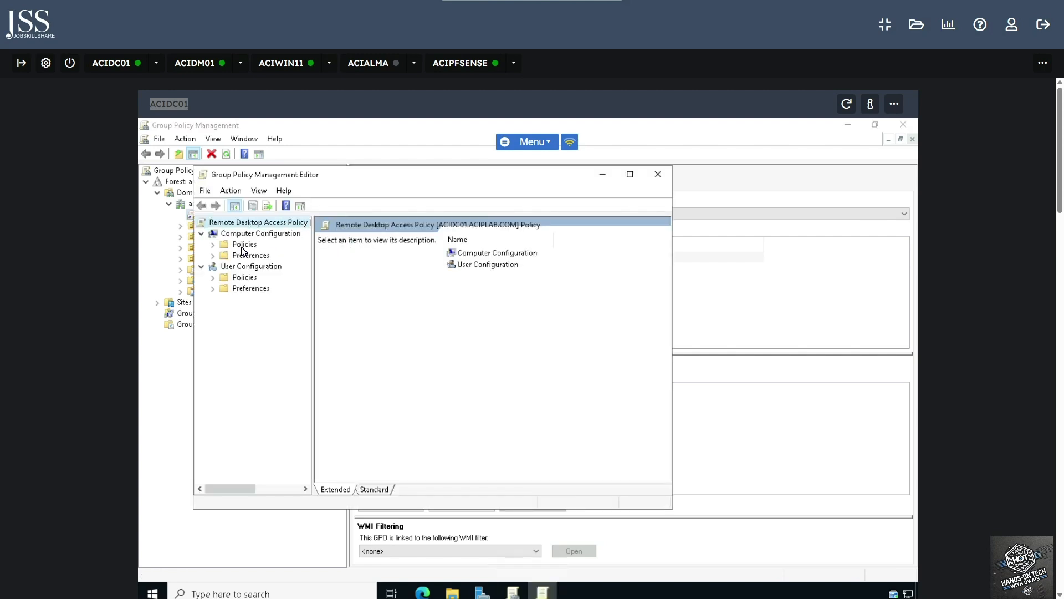
{"action": "double_click", "coordinate": [242, 245]}
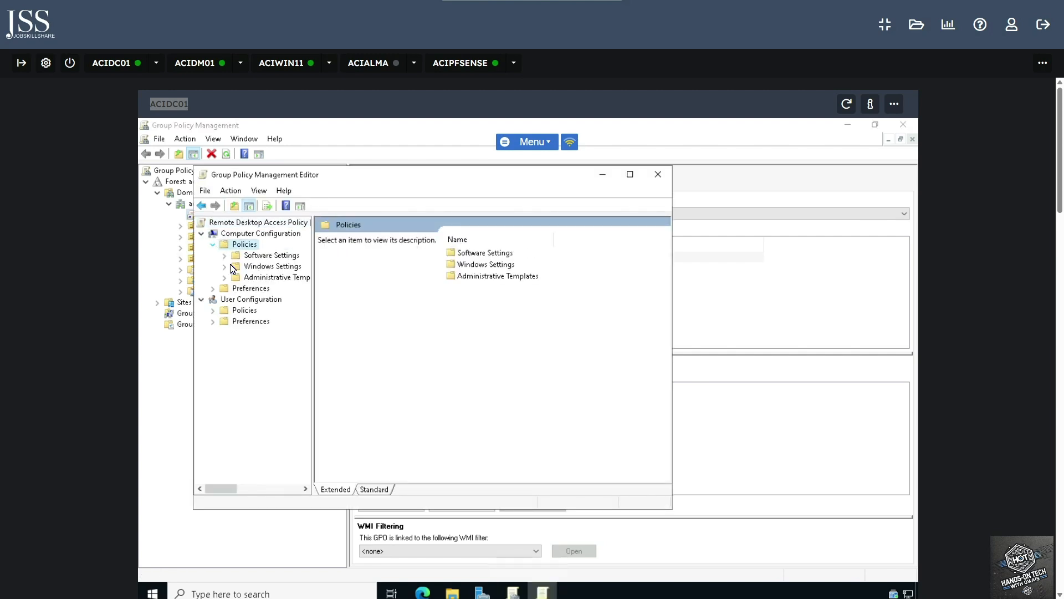
{"action": "left_click", "coordinate": [224, 277]}
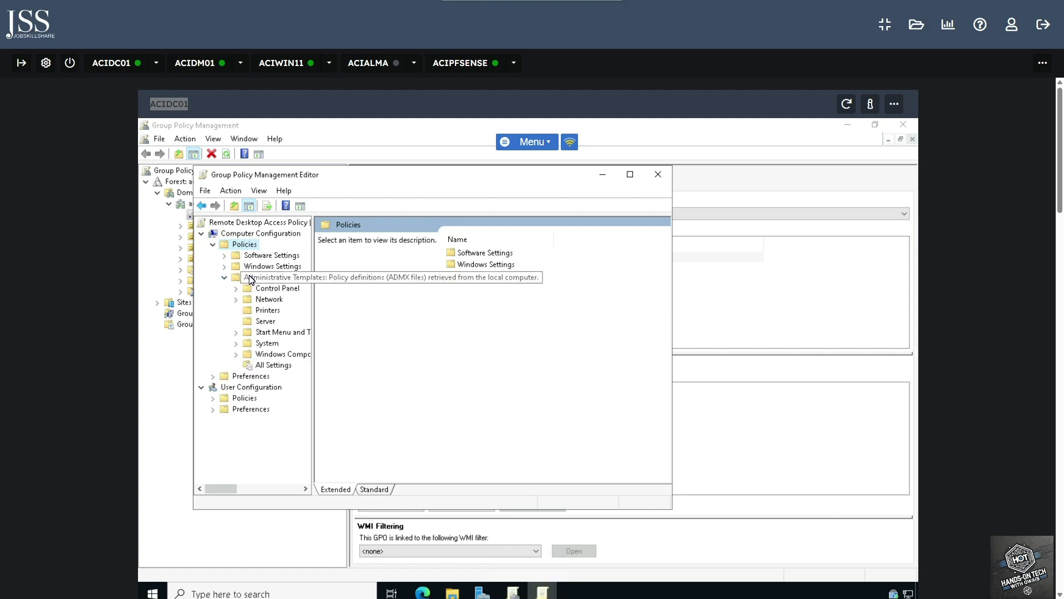
{"action": "left_click", "coordinate": [250, 279]}
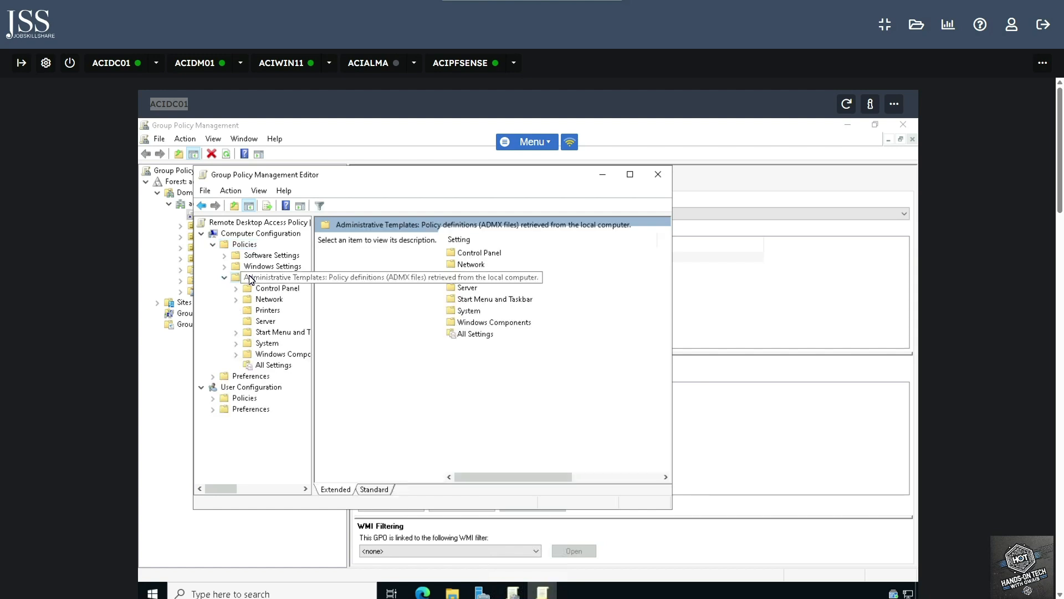
{"action": "left_click", "coordinate": [249, 355]}
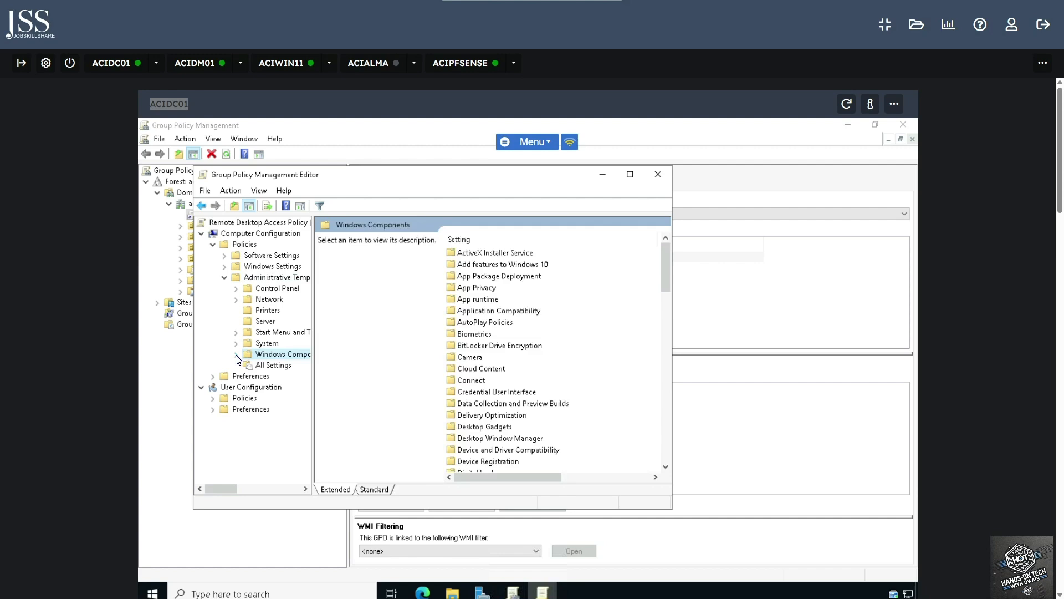
{"action": "left_click", "coordinate": [236, 355]}
{"action": "scroll", "coordinate": [274, 399], "scroll_direction": "down", "scroll_amount": 10}
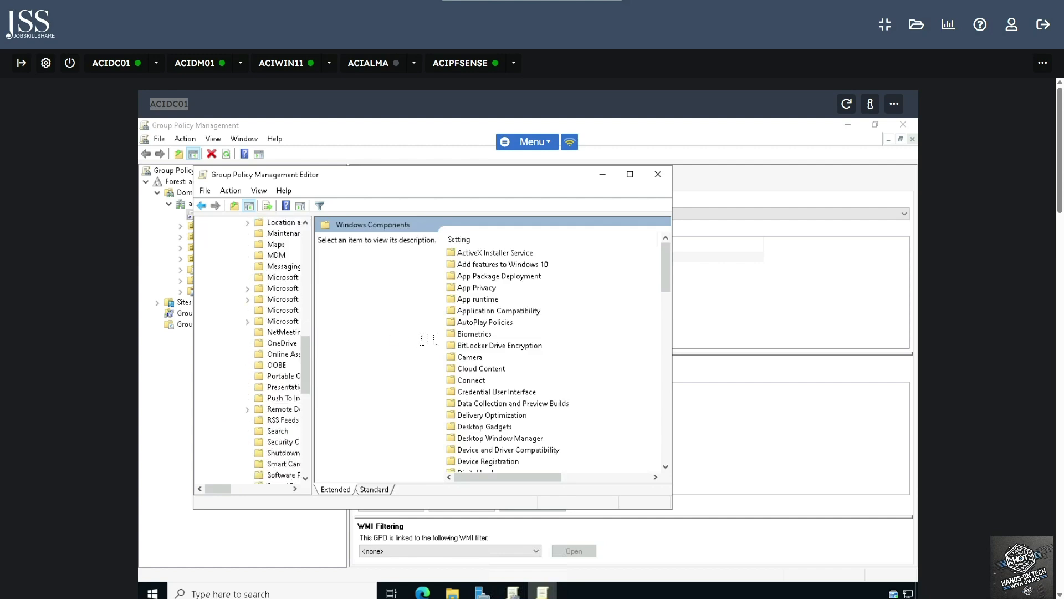
{"action": "left_click", "coordinate": [281, 409]}
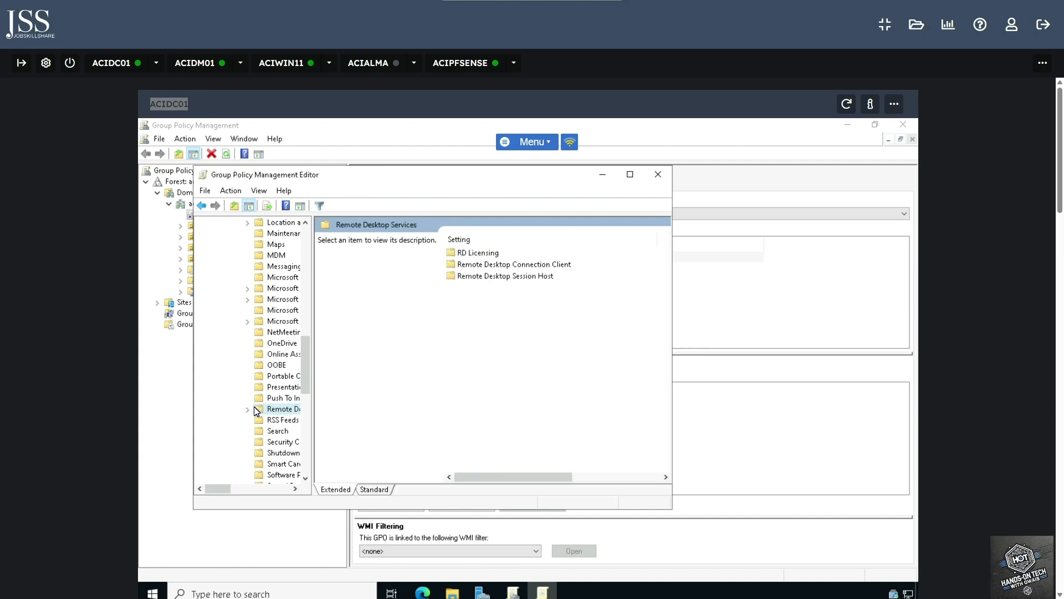
{"action": "left_click", "coordinate": [249, 409]}
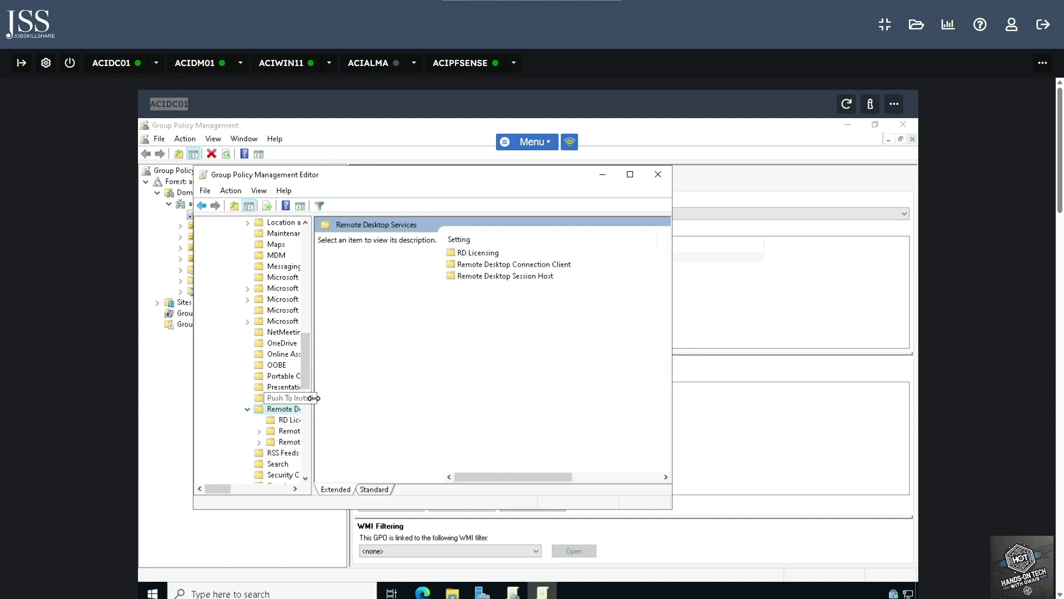
Open Remote Desktop Session Host > Connections, review the settings' state, and close the editor
{"action": "double_click", "coordinate": [496, 275]}
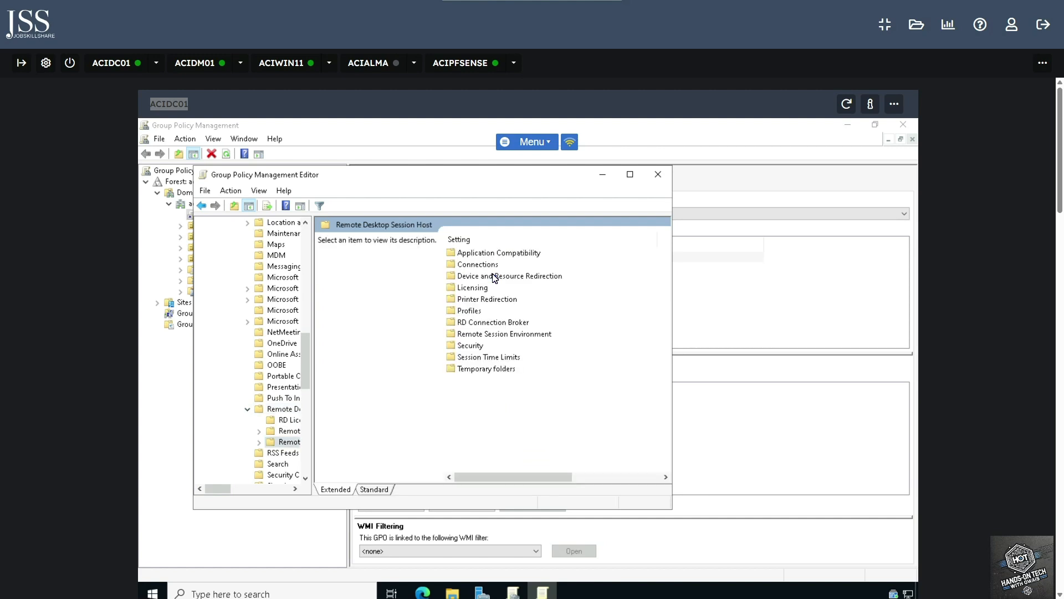
{"action": "double_click", "coordinate": [477, 265]}
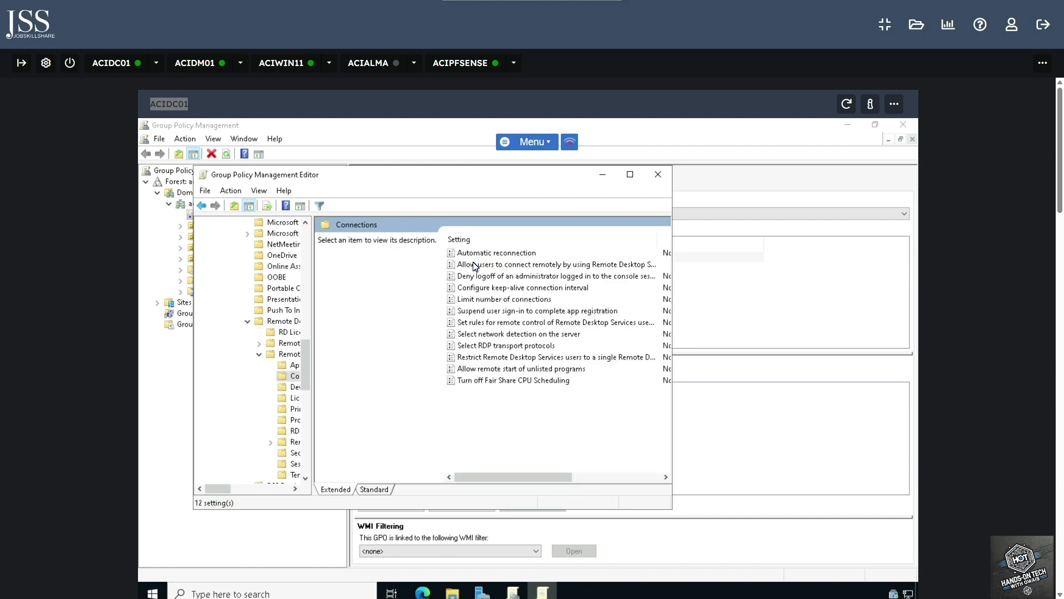
{"action": "left_click_drag", "start_coordinate": [673, 238], "coordinate": [814, 244]}
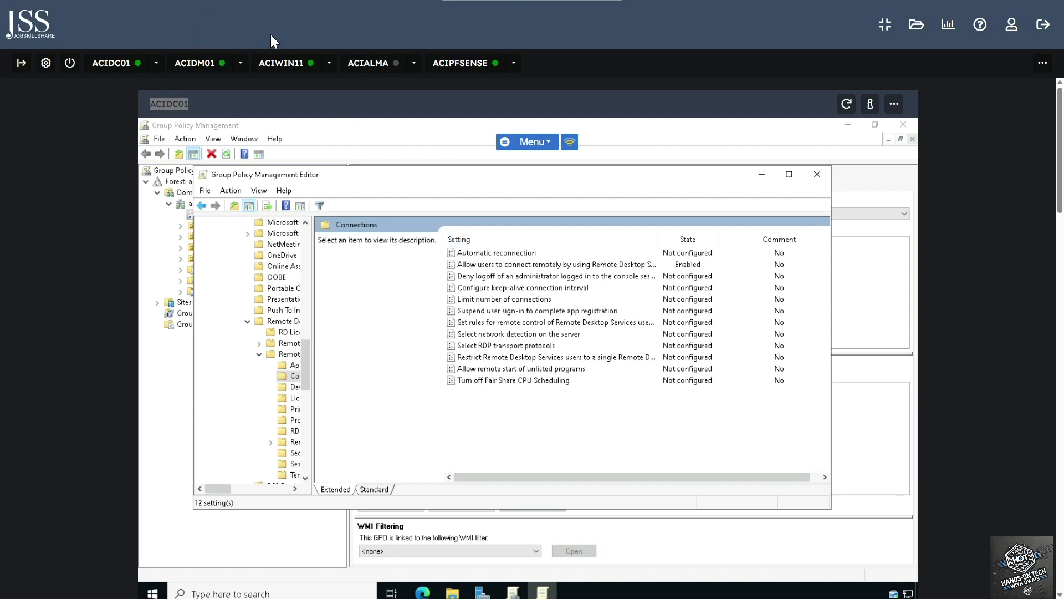
{"action": "left_click", "coordinate": [820, 173]}
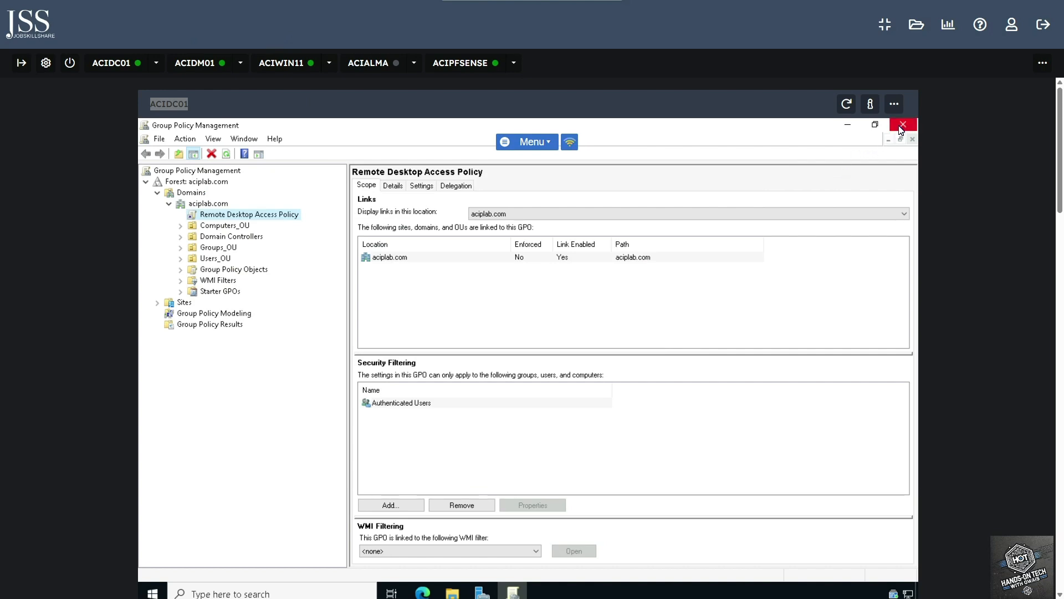
Close Group Policy Management and open an administrator Command Prompt on ACIDM01
{"action": "left_click", "coordinate": [902, 127]}
{"action": "left_click", "coordinate": [192, 64]}
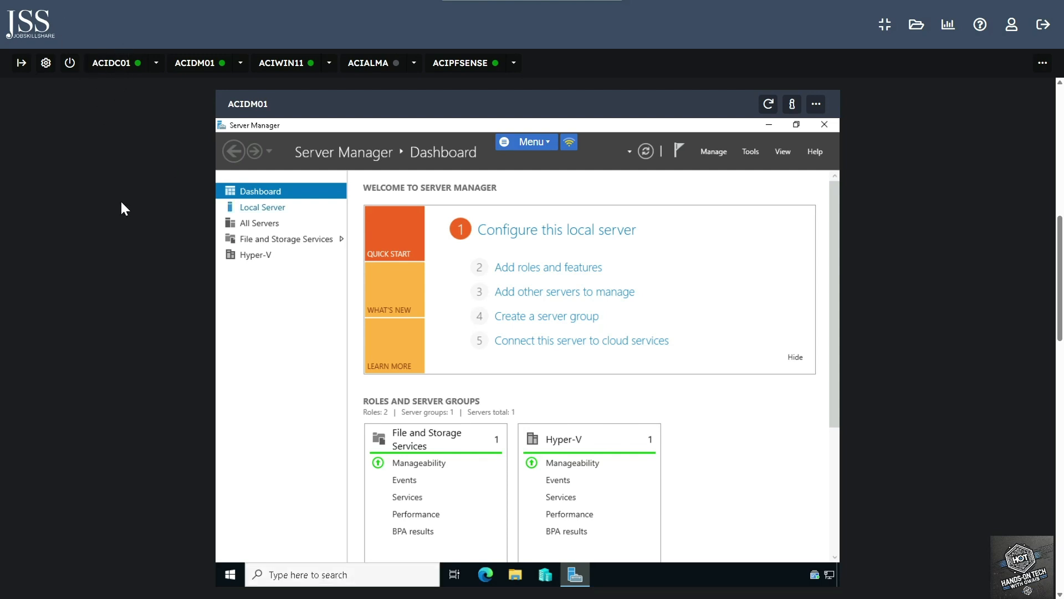
{"action": "left_click", "coordinate": [333, 576]}
{"action": "type", "text": "cm"}
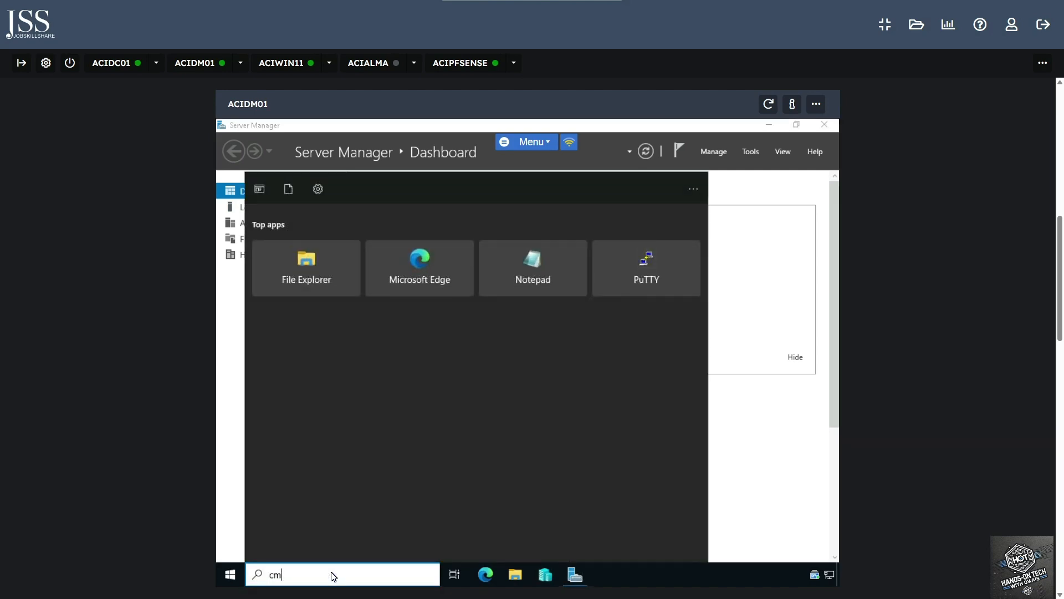
{"action": "type", "text": "d"}
{"action": "key", "text": "Return"}
Run gpupdate /force, close the Command Prompt, and switch to ACIWIN11
{"action": "type", "text": "gpupdate /forc"}
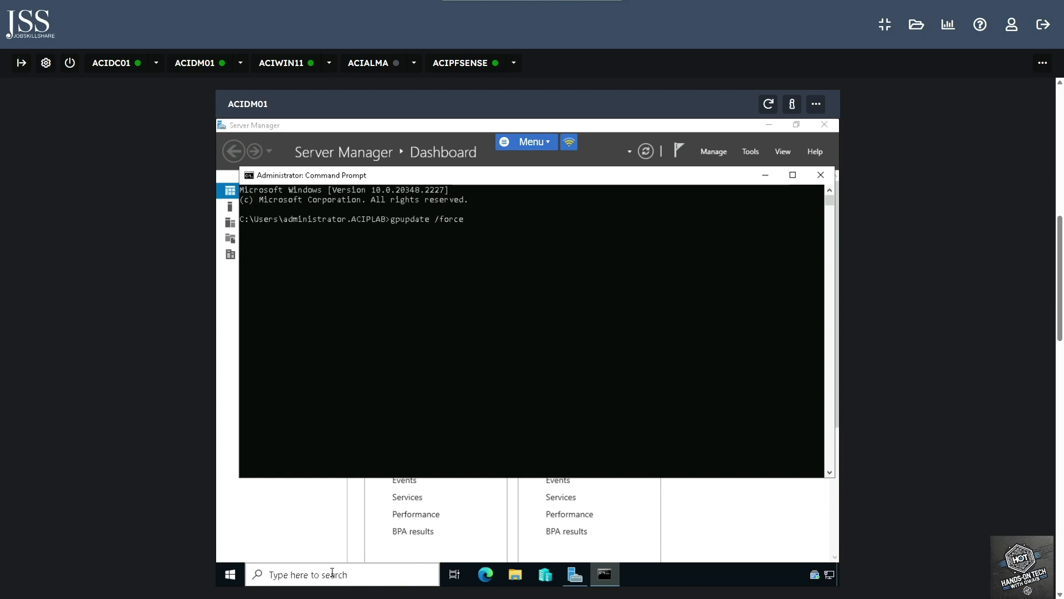
{"action": "left_click", "coordinate": [829, 177]}
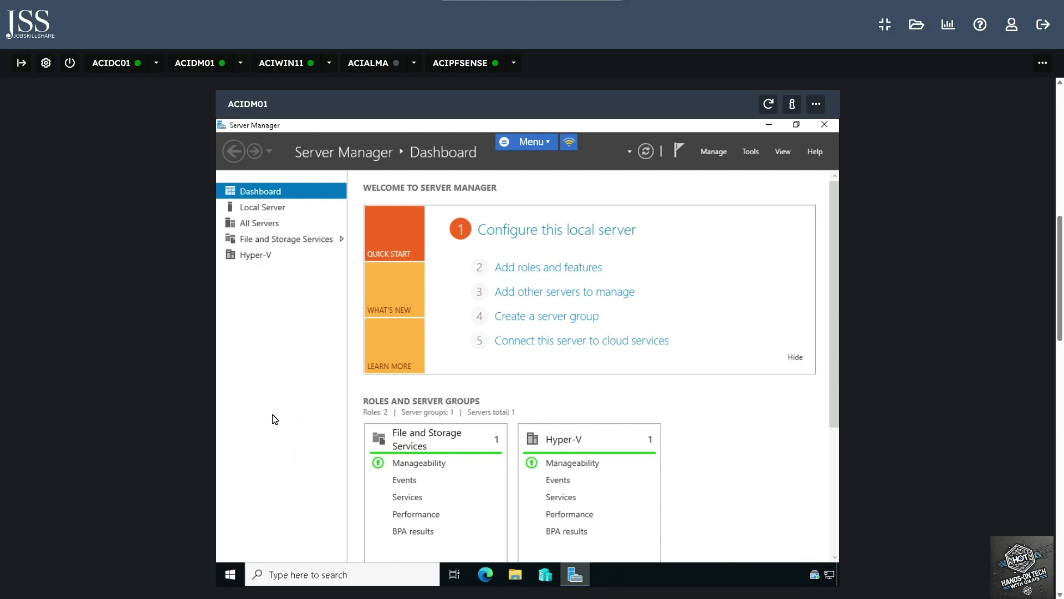
{"action": "left_click", "coordinate": [282, 65]}
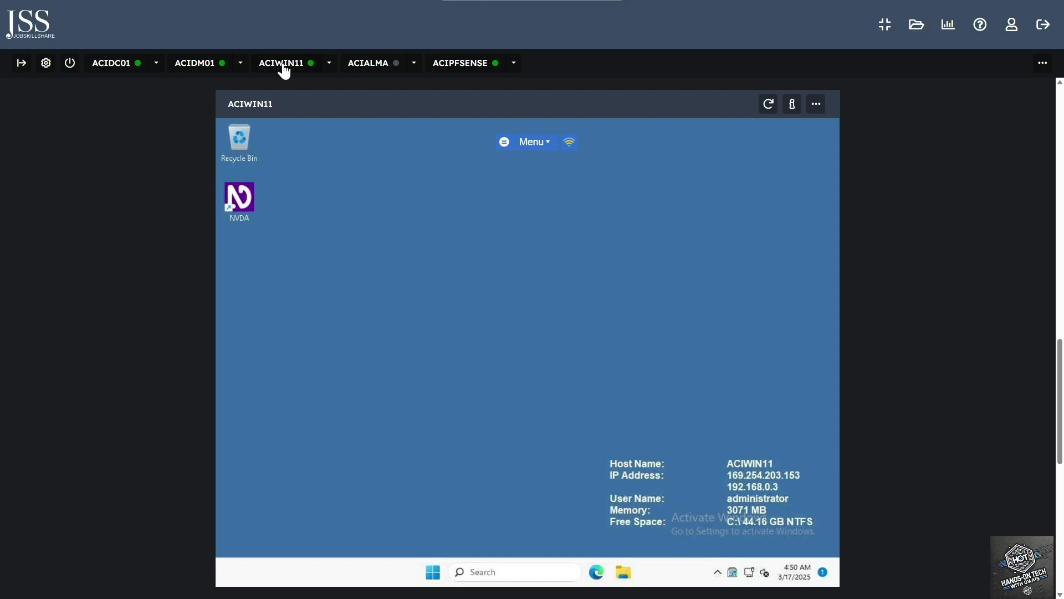
Launch Remote Desktop Connection from a 'remote' search and enter ACIDM01 as the computer
{"action": "left_click", "coordinate": [527, 570]}
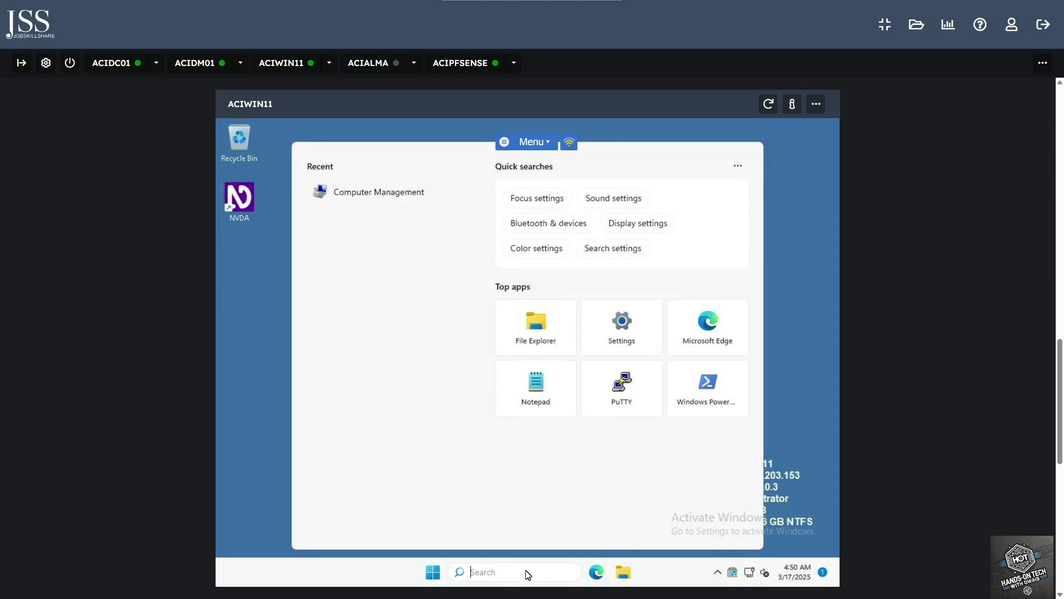
{"action": "type", "text": "remote"}
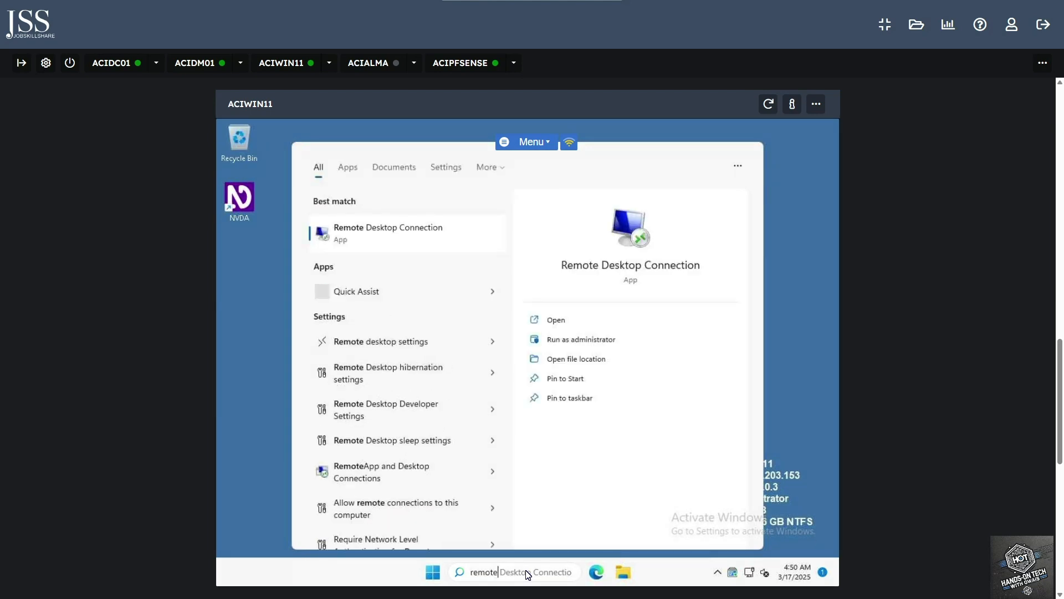
{"action": "key", "text": "Return"}
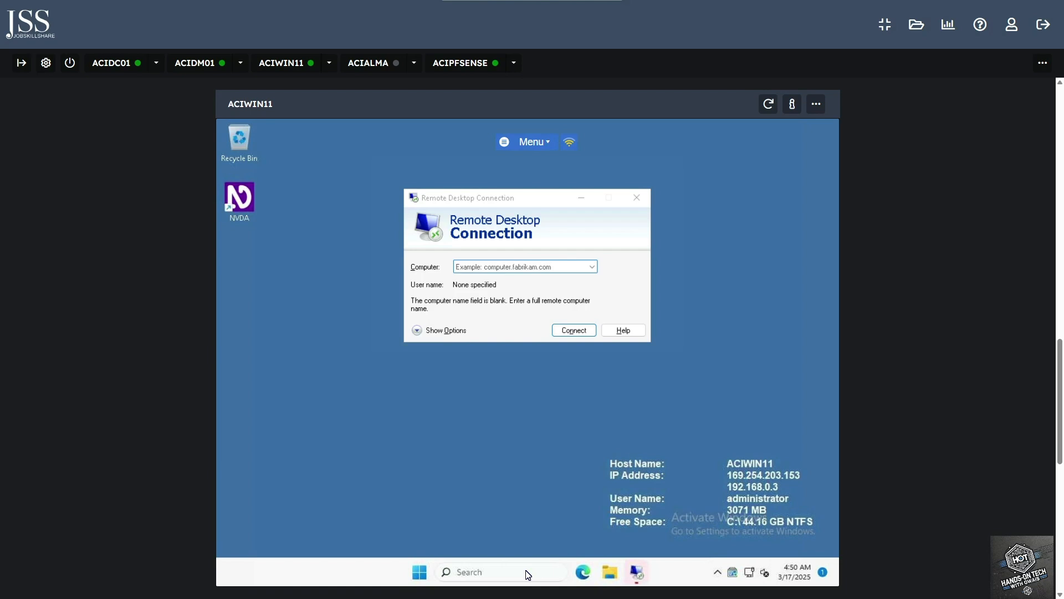
{"action": "left_click", "coordinate": [534, 267]}
{"action": "type", "text": "A"}
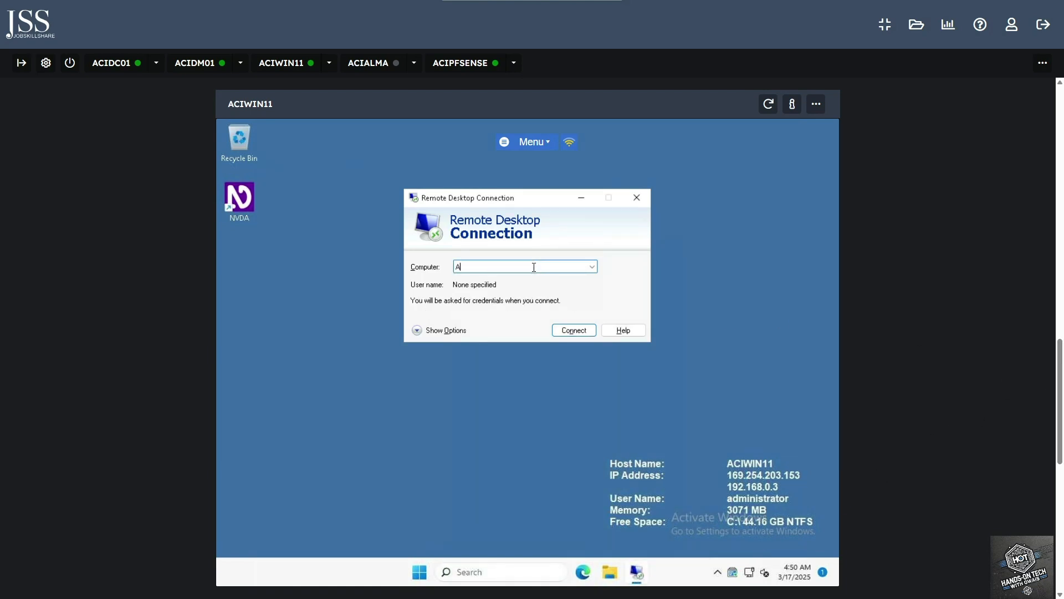
{"action": "type", "text": "CIDM01"}
Connect to ACIDM01, signing in with the domain administrator's password
{"action": "left_click", "coordinate": [575, 330]}
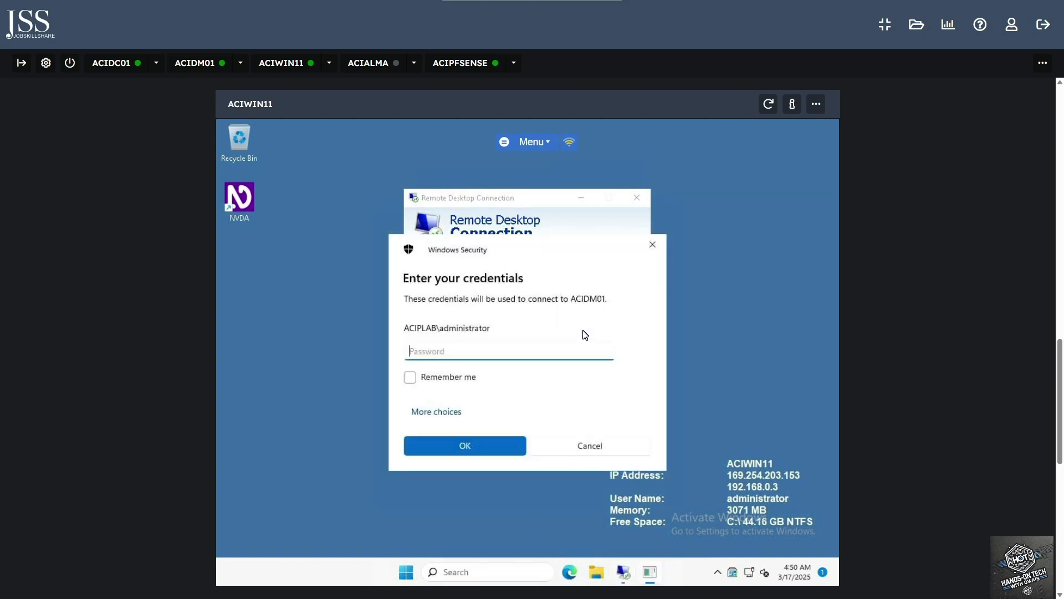
{"action": "type", "text": "********"}
{"action": "key", "text": "Return"}
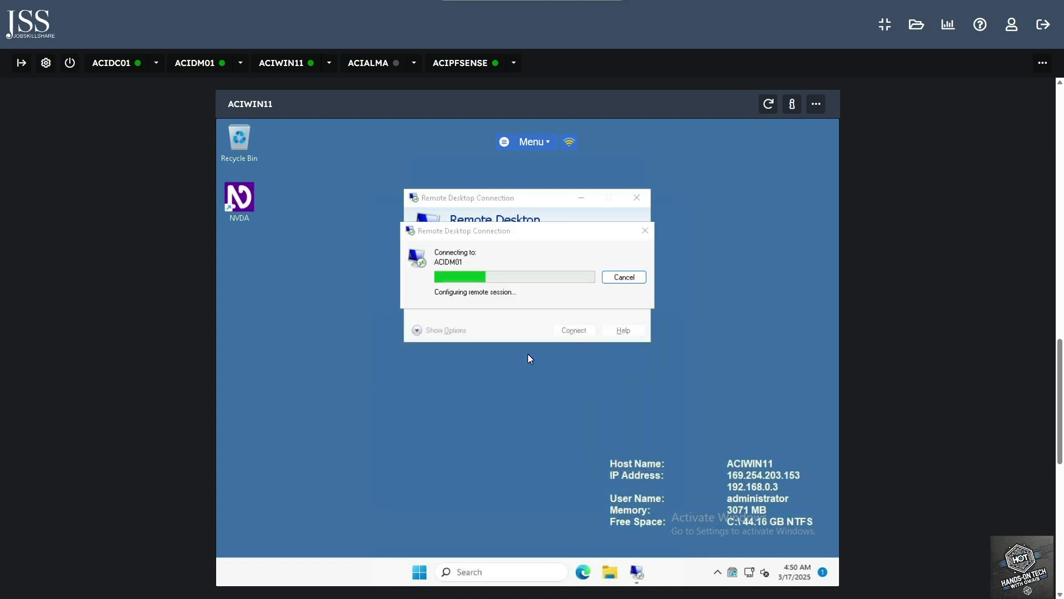